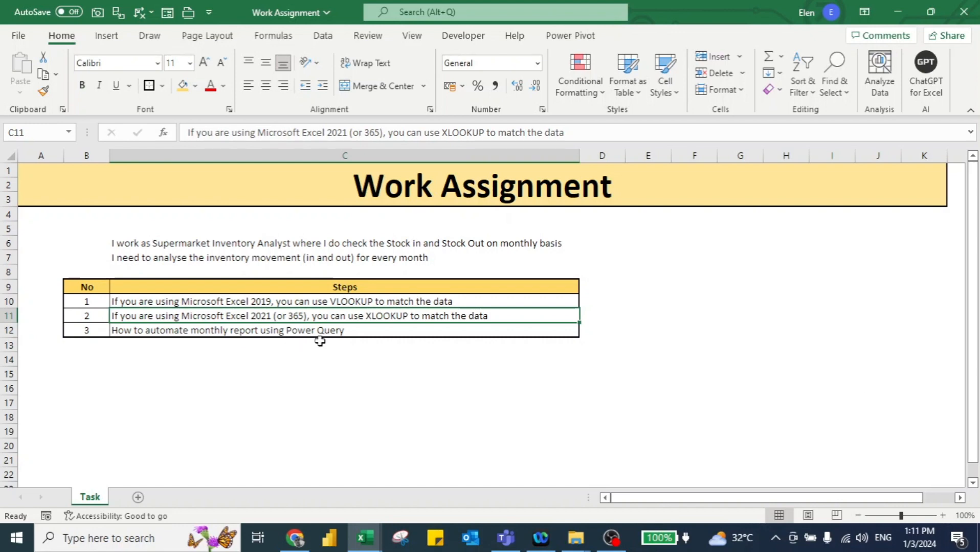
- Look through the Stock in - December 2023 and Stock Out - December 2023 workbooks
{"action": "key", "text": "alt+Tab"}
{"action": "key", "text": "alt+Tab"}
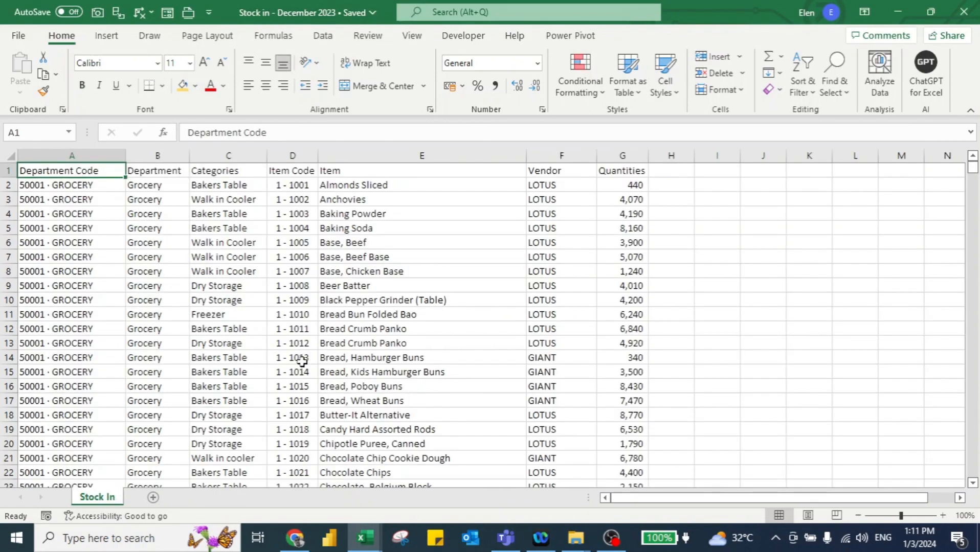
{"action": "key", "text": "alt+Tab"}
{"action": "key", "text": "alt+Tab"}
{"action": "key", "text": "alt+Tab"}
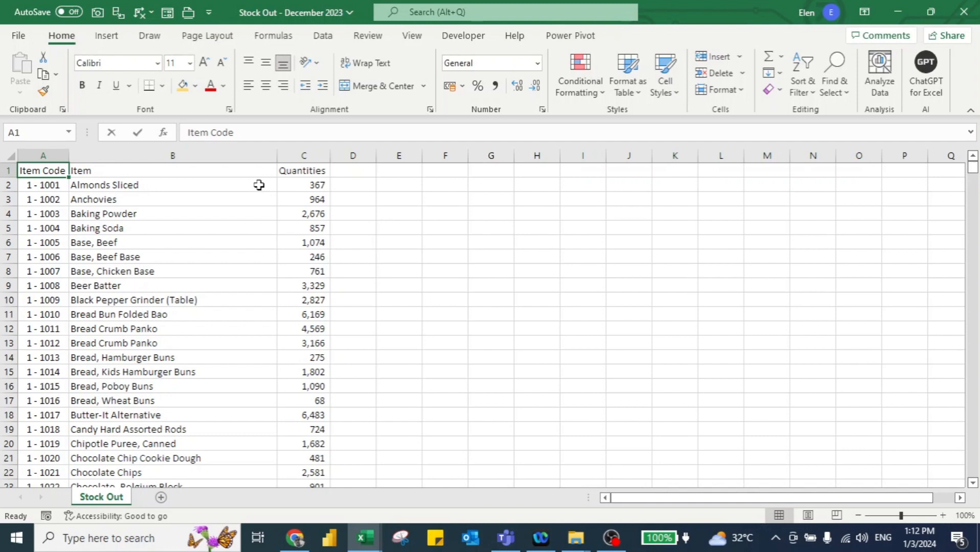
- Create a blank workbook and start importing the Stock in - December 2023 workbook from the Dec 2023 folder
{"action": "key", "text": "ctrl+n"}
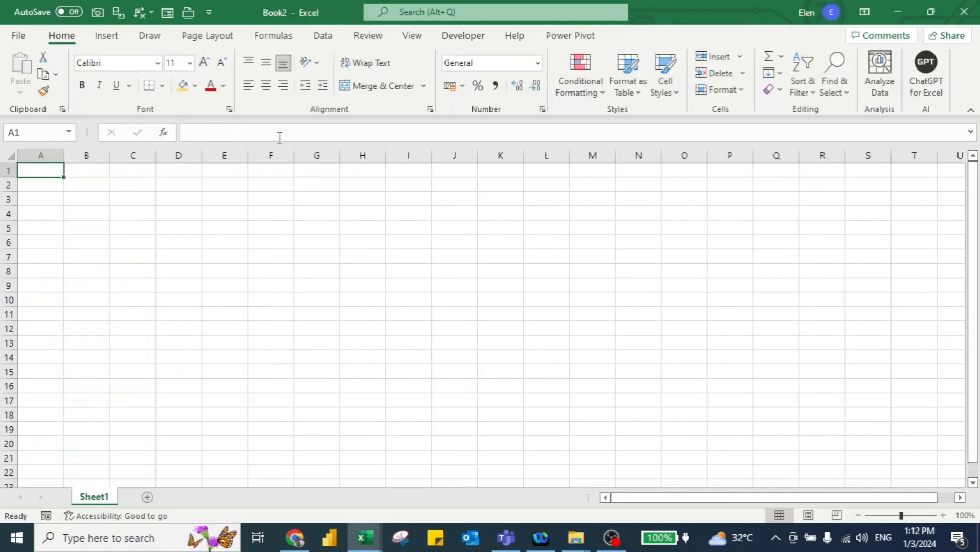
{"action": "left_click", "coordinate": [322, 36]}
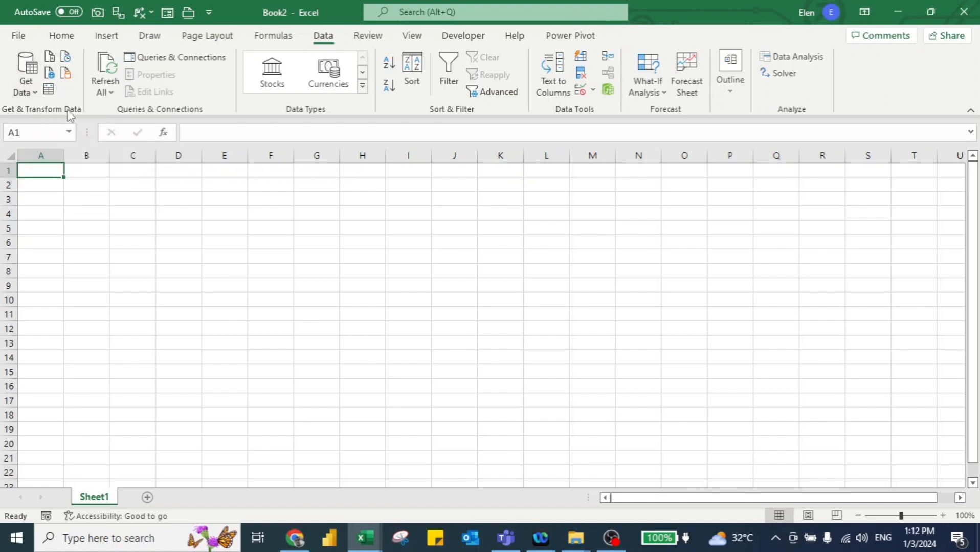
{"action": "left_click", "coordinate": [24, 84]}
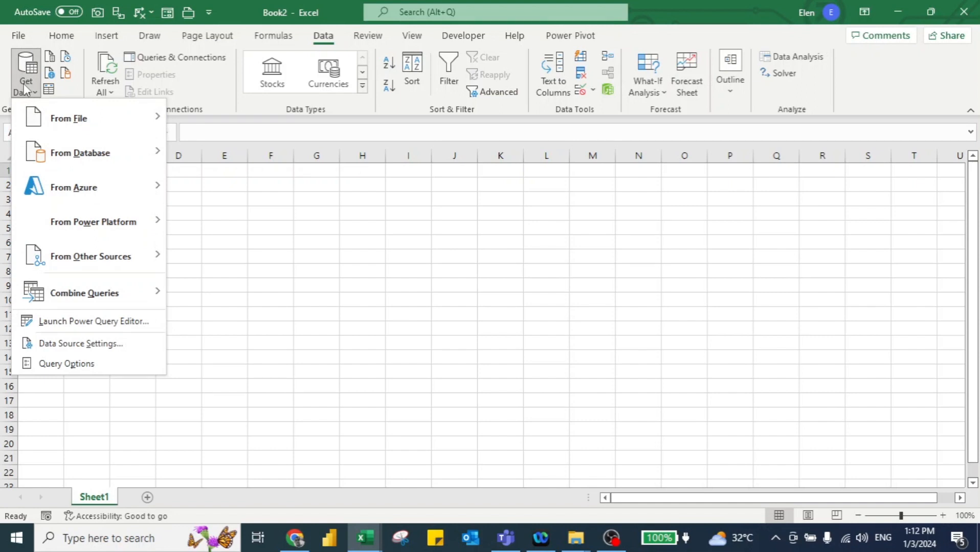
{"action": "mouse_move", "coordinate": [69, 121]}
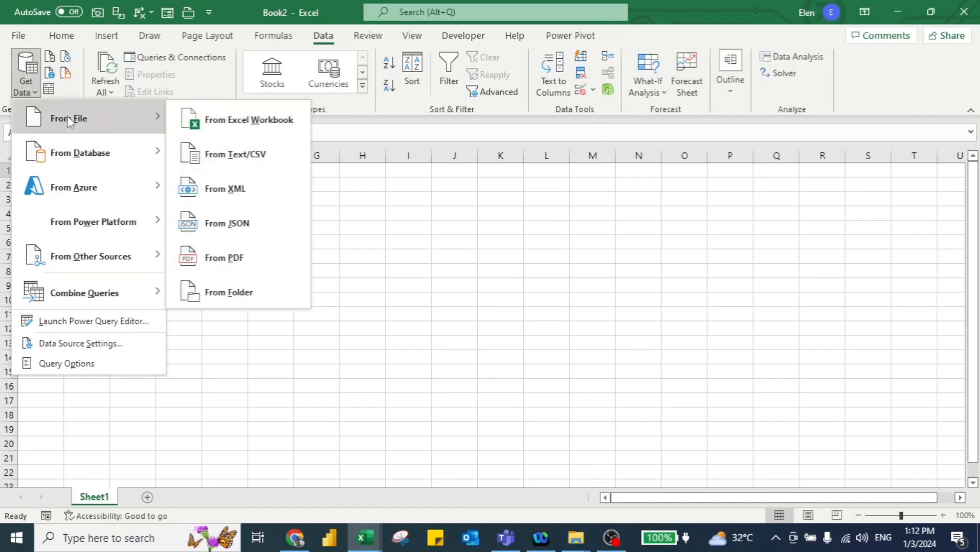
{"action": "left_click", "coordinate": [246, 128]}
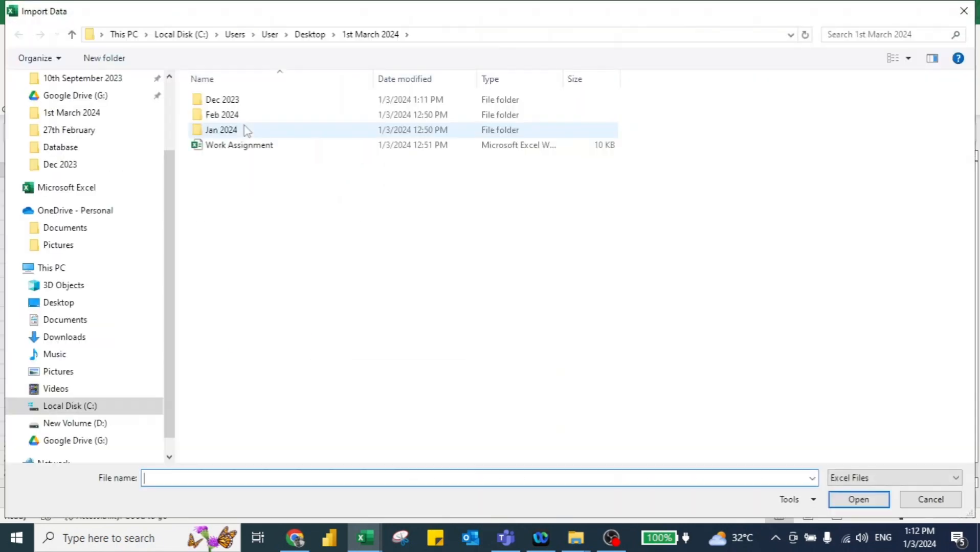
{"action": "double_click", "coordinate": [220, 100]}
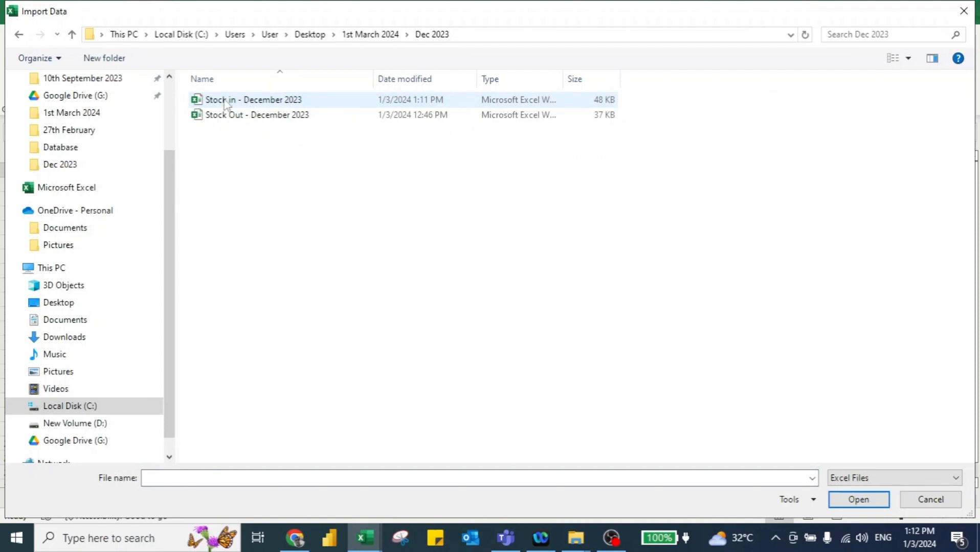
{"action": "left_click", "coordinate": [229, 101]}
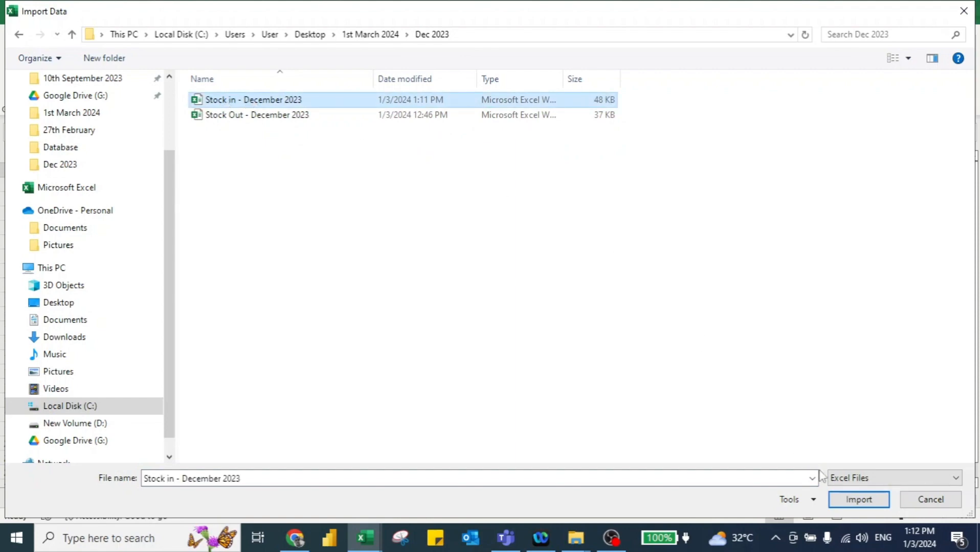
{"action": "left_click", "coordinate": [845, 504]}
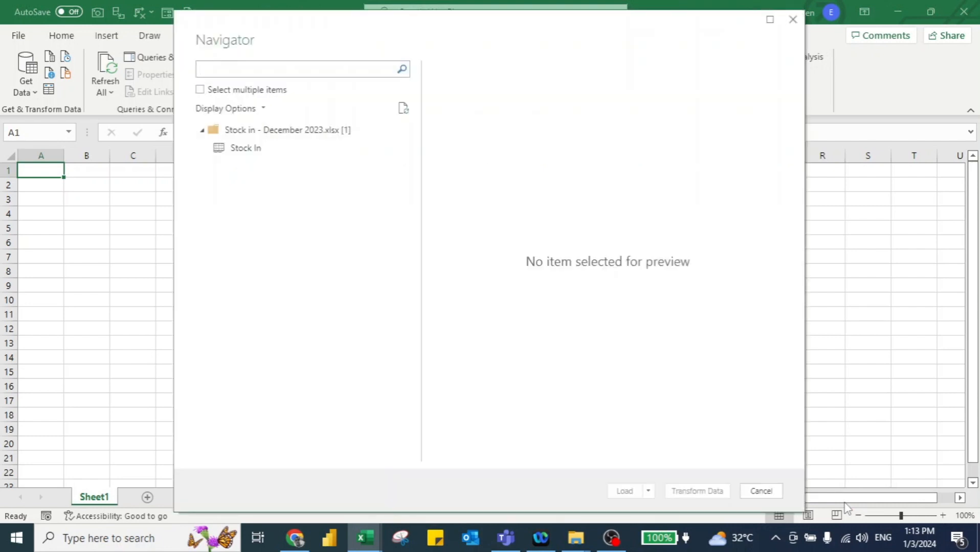
- Preview the Stock In sheet's columns and load it as a query that only creates a connection
{"action": "left_click", "coordinate": [242, 151]}
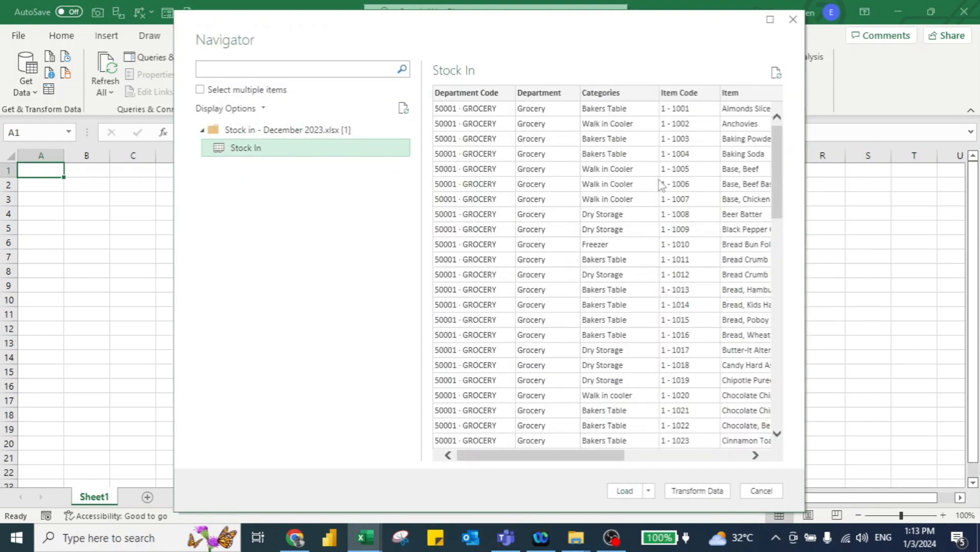
{"action": "scroll", "coordinate": [660, 186], "scroll_direction": "right", "scroll_amount": 2}
{"action": "scroll", "coordinate": [660, 185], "scroll_direction": "right", "scroll_amount": 5}
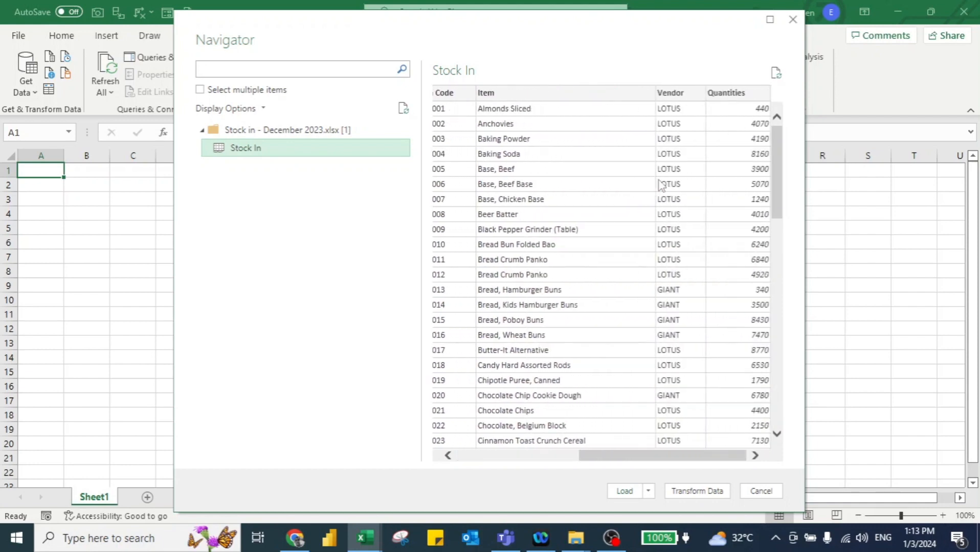
{"action": "scroll", "coordinate": [659, 185], "scroll_direction": "left", "scroll_amount": 7}
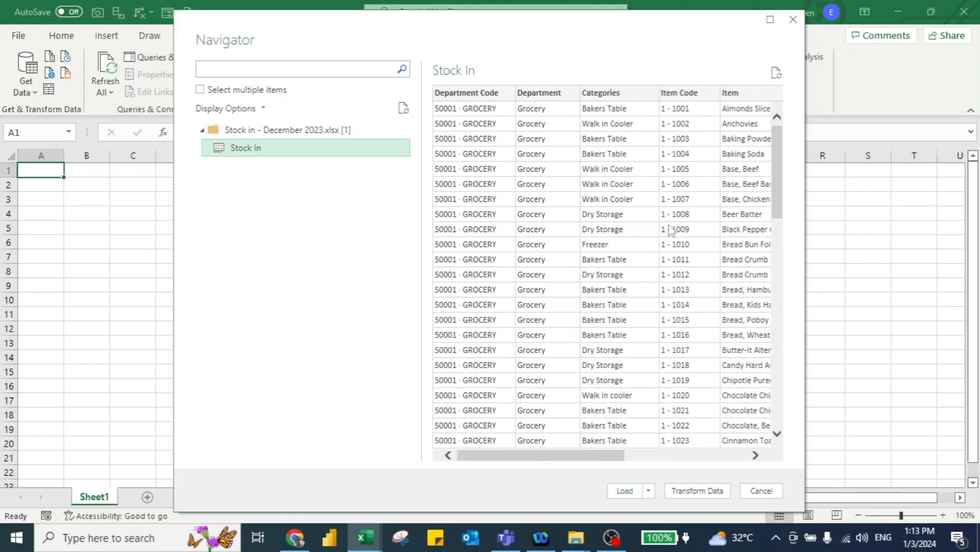
{"action": "left_click", "coordinate": [650, 491]}
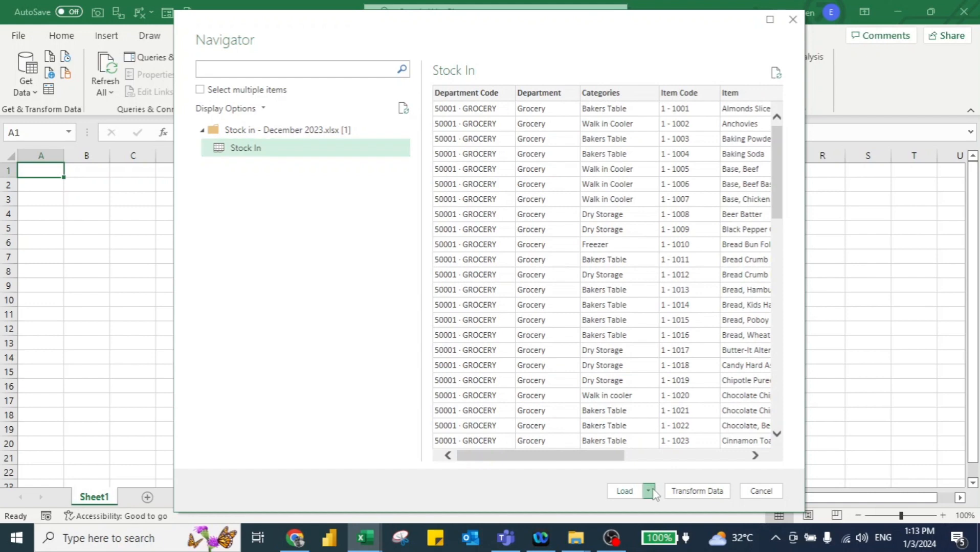
{"action": "left_click", "coordinate": [685, 513]}
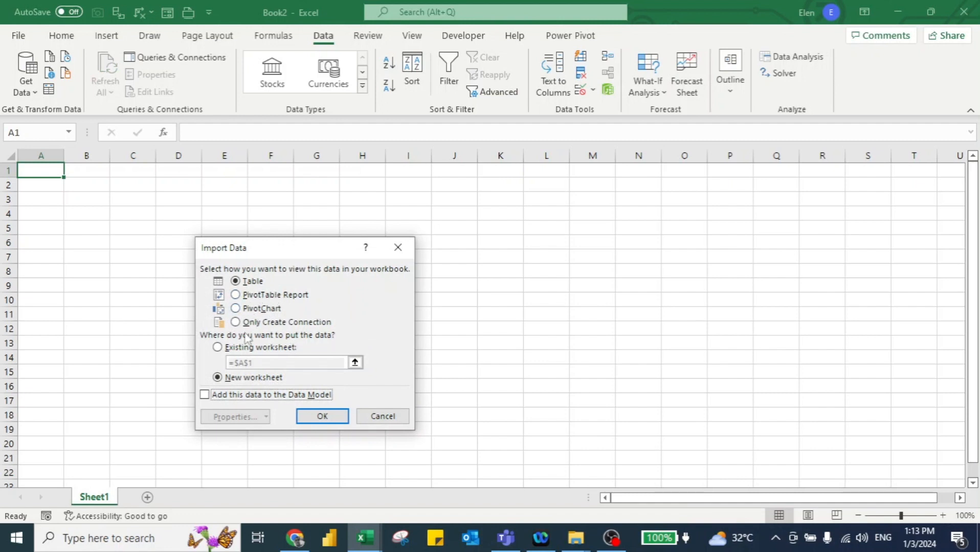
{"action": "left_click", "coordinate": [235, 322]}
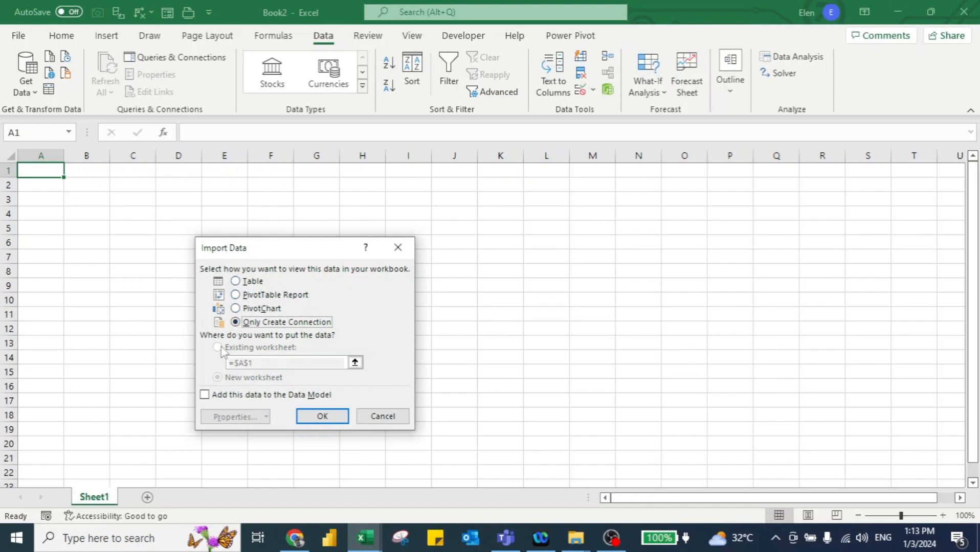
{"action": "left_click", "coordinate": [321, 417]}
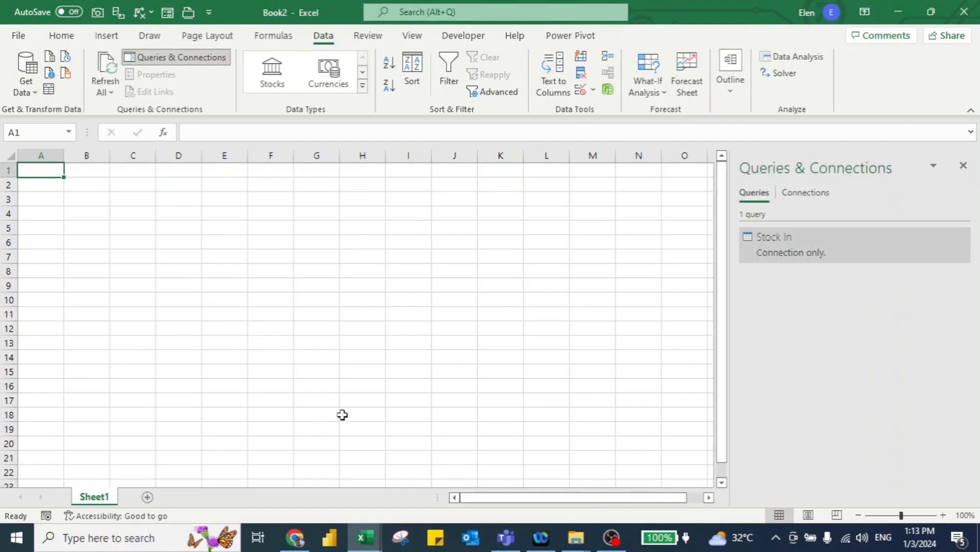
- Start importing the Stock Out - December 2023 workbook from the Dec 2023 folder
{"action": "mouse_move", "coordinate": [762, 248]}
{"action": "left_click", "coordinate": [31, 87]}
{"action": "mouse_move", "coordinate": [56, 115]}
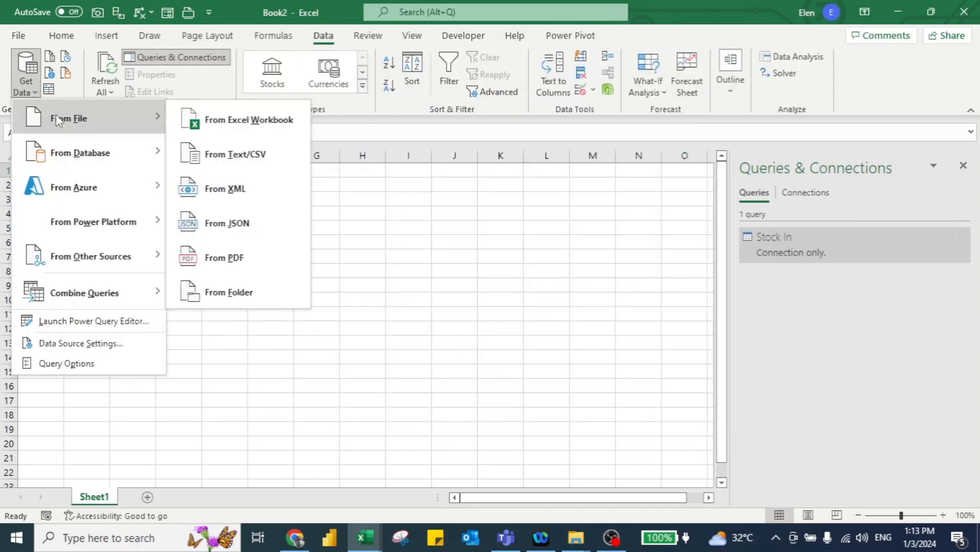
{"action": "left_click", "coordinate": [220, 123]}
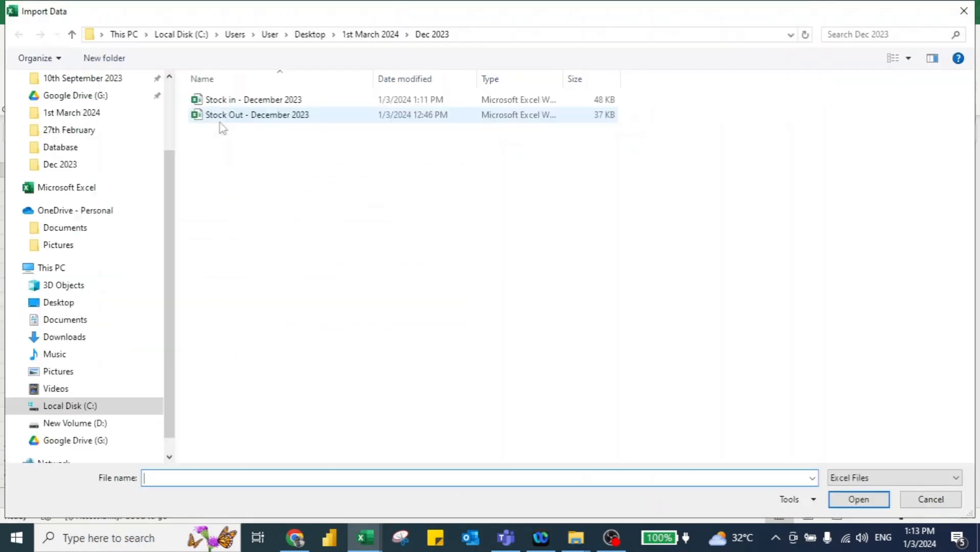
{"action": "left_click", "coordinate": [220, 122]}
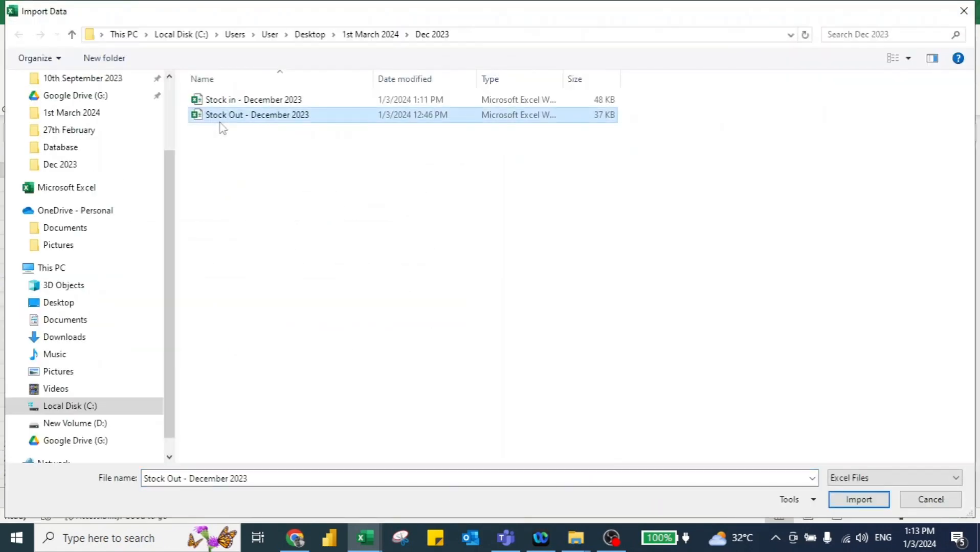
{"action": "left_click", "coordinate": [852, 502]}
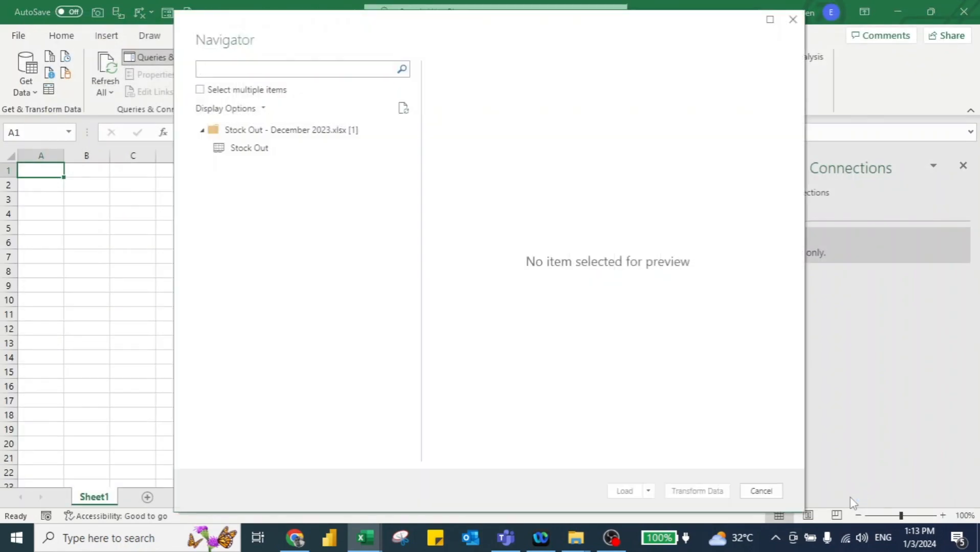
- Load the Stock Out sheet as a query that only creates a connection
{"action": "left_click", "coordinate": [265, 151]}
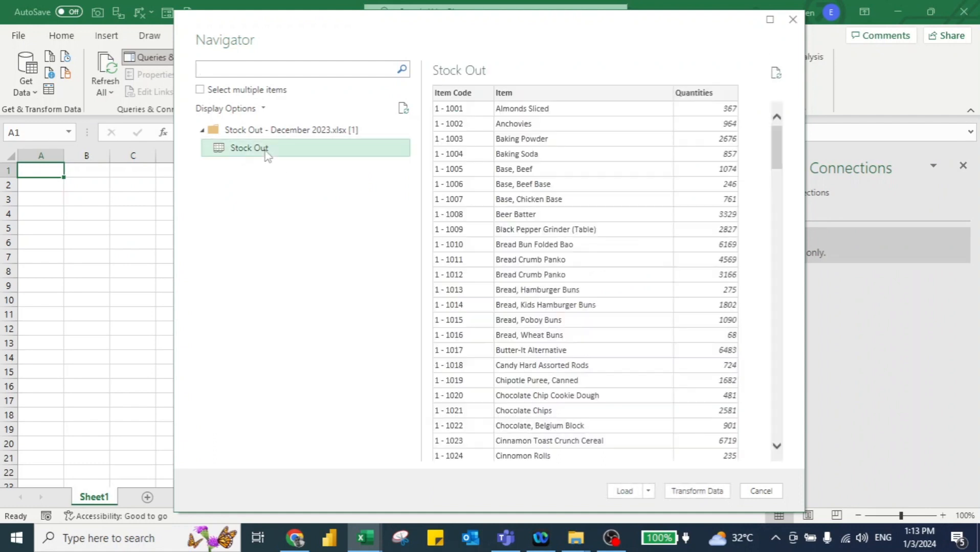
{"action": "left_click", "coordinate": [648, 492]}
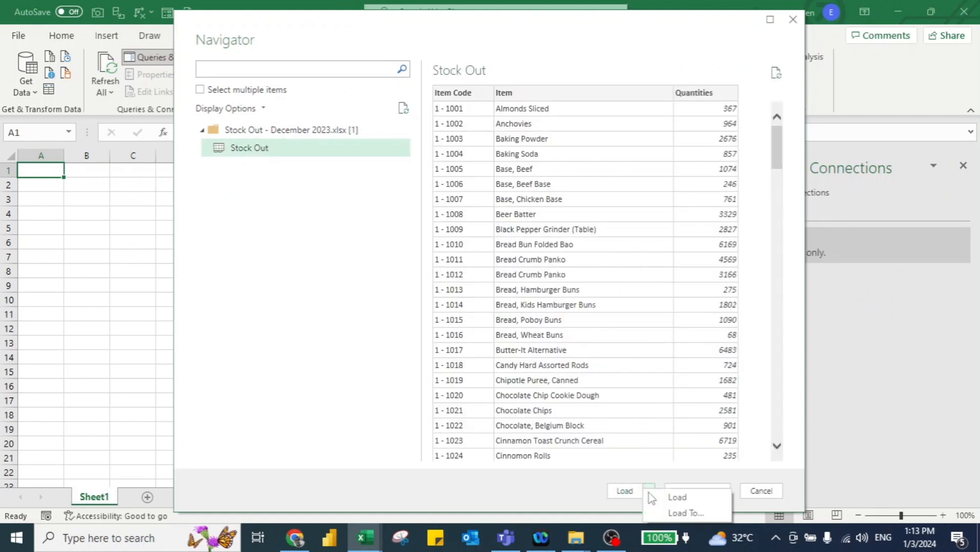
{"action": "left_click", "coordinate": [682, 513]}
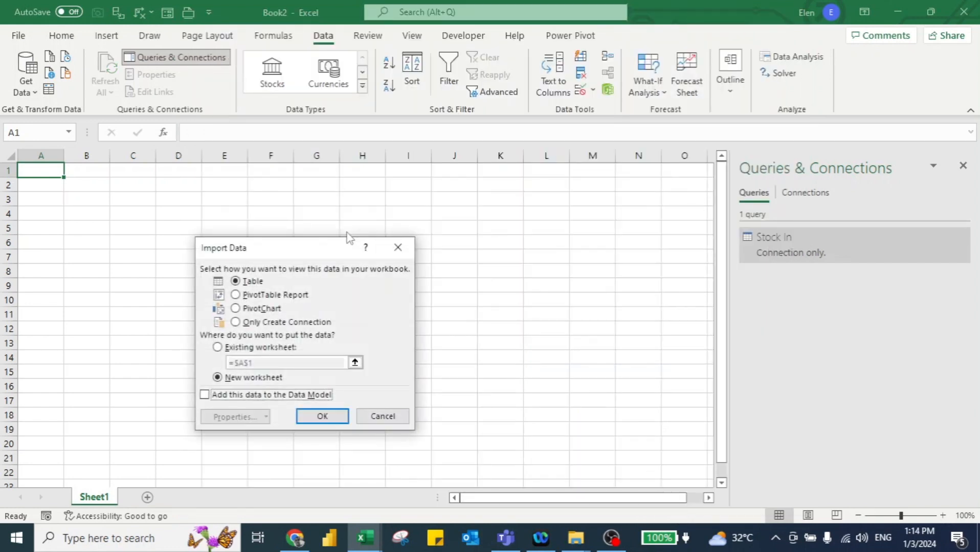
{"action": "left_click", "coordinate": [239, 322]}
{"action": "left_click", "coordinate": [322, 416]}
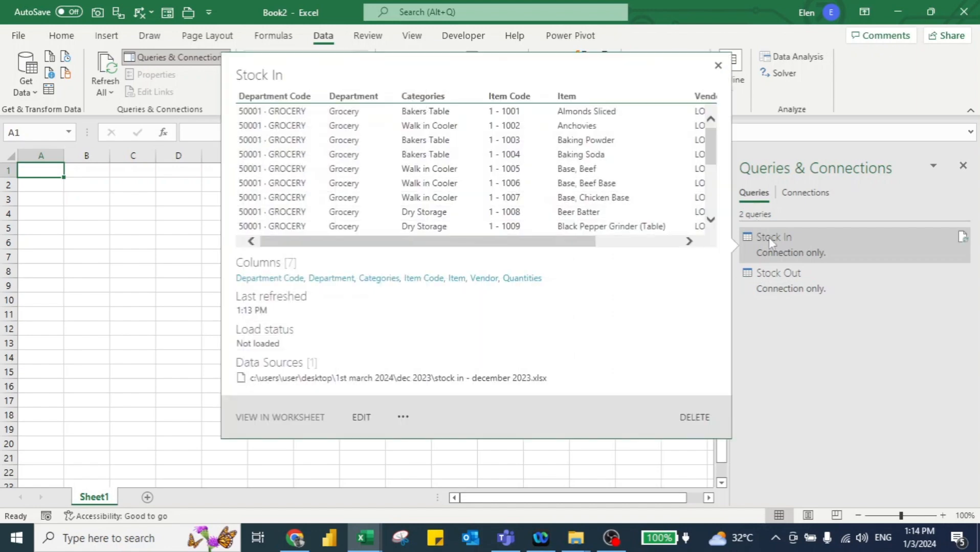
- Set up a merge query with Stock In as the first table and Stock Out as the second
{"action": "mouse_move", "coordinate": [776, 284]}
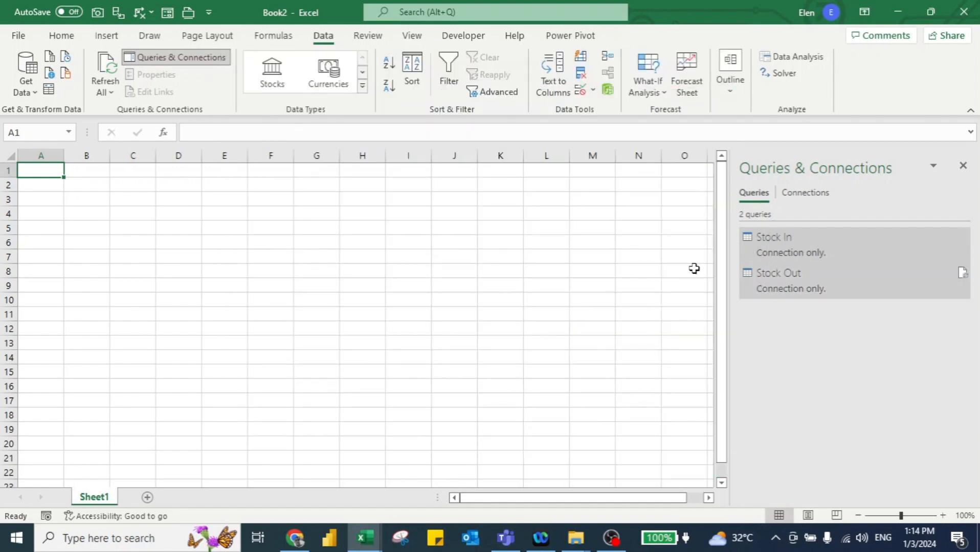
{"action": "left_click", "coordinate": [35, 77]}
{"action": "mouse_move", "coordinate": [82, 300]}
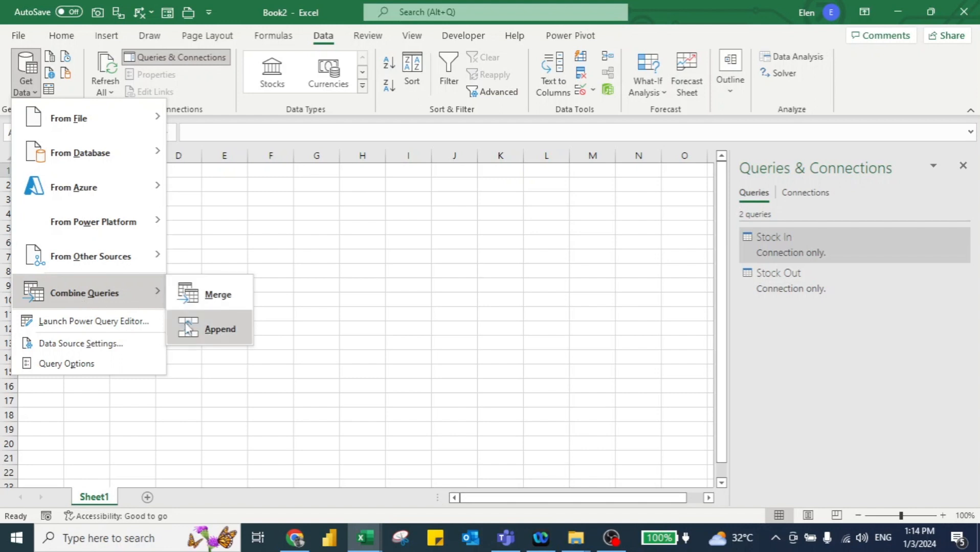
{"action": "left_click", "coordinate": [205, 299]}
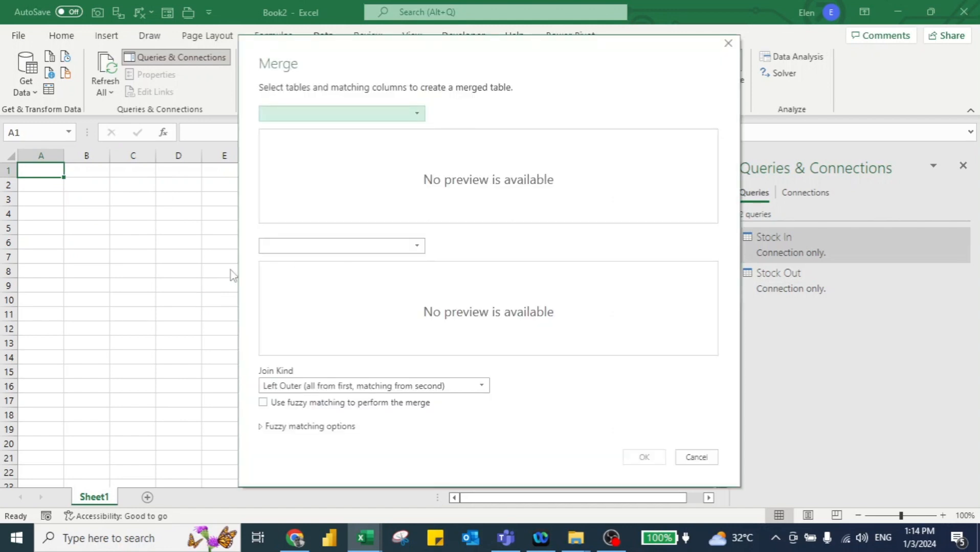
{"action": "left_click", "coordinate": [309, 113]}
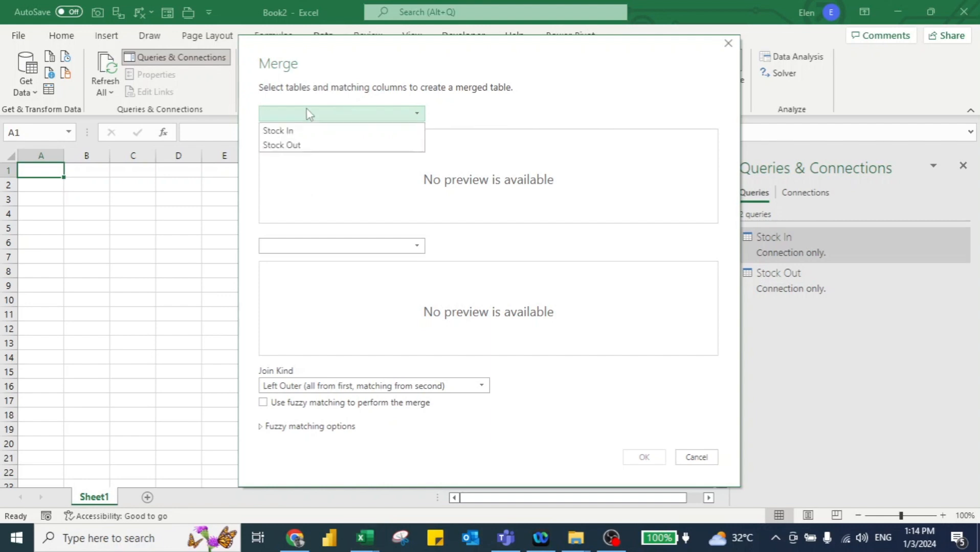
{"action": "left_click", "coordinate": [286, 131]}
{"action": "left_click", "coordinate": [329, 247]}
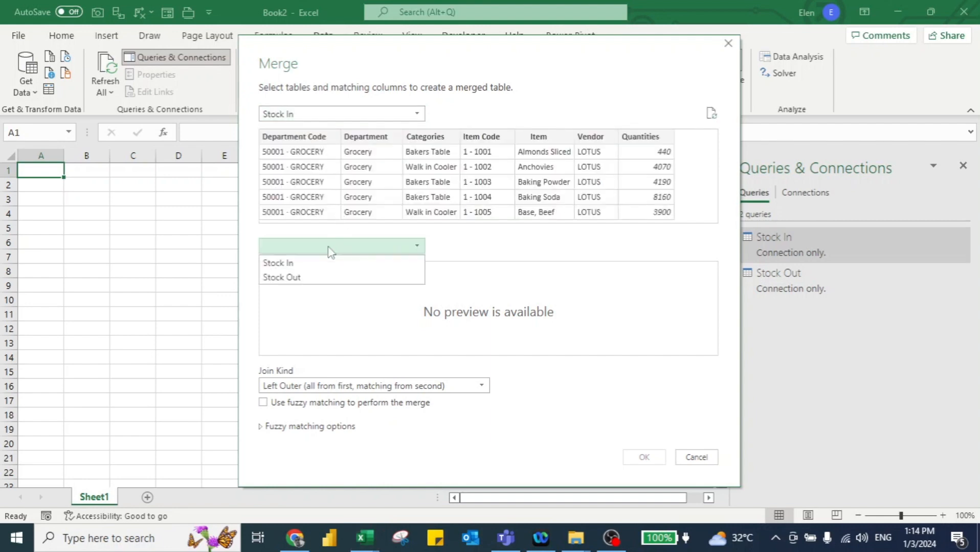
{"action": "left_click", "coordinate": [314, 279]}
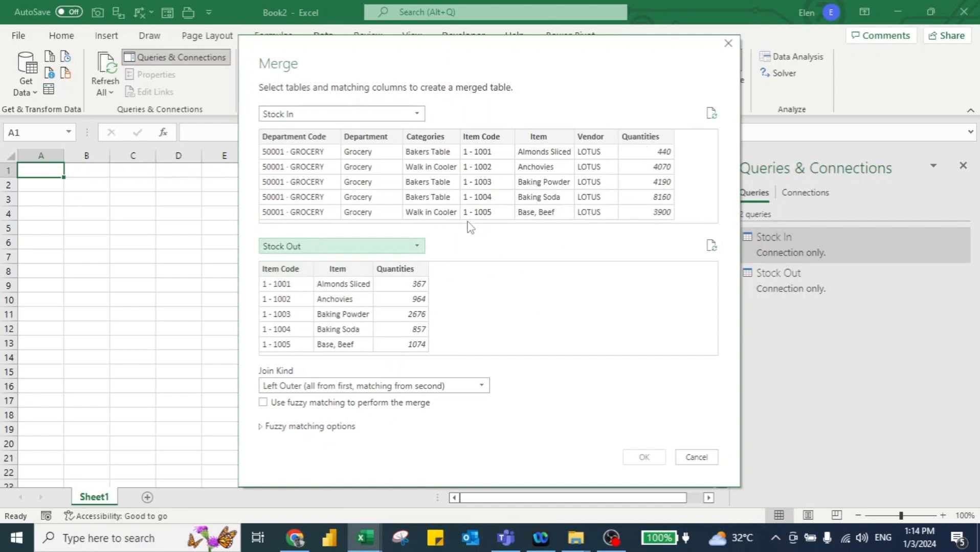
- Match the two tables on Item Code, create the Left Outer merge and check the resulting columns
{"action": "left_click", "coordinate": [485, 141]}
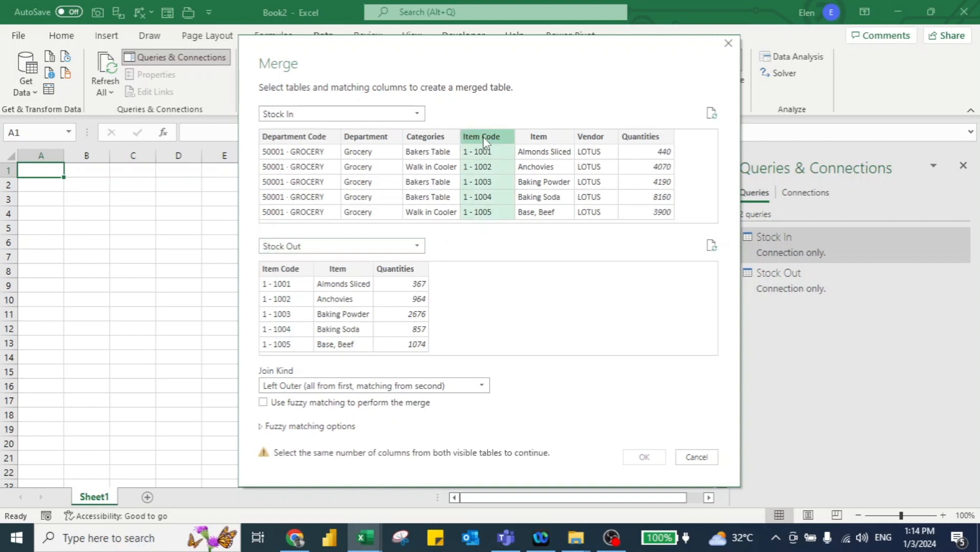
{"action": "left_click", "coordinate": [291, 269]}
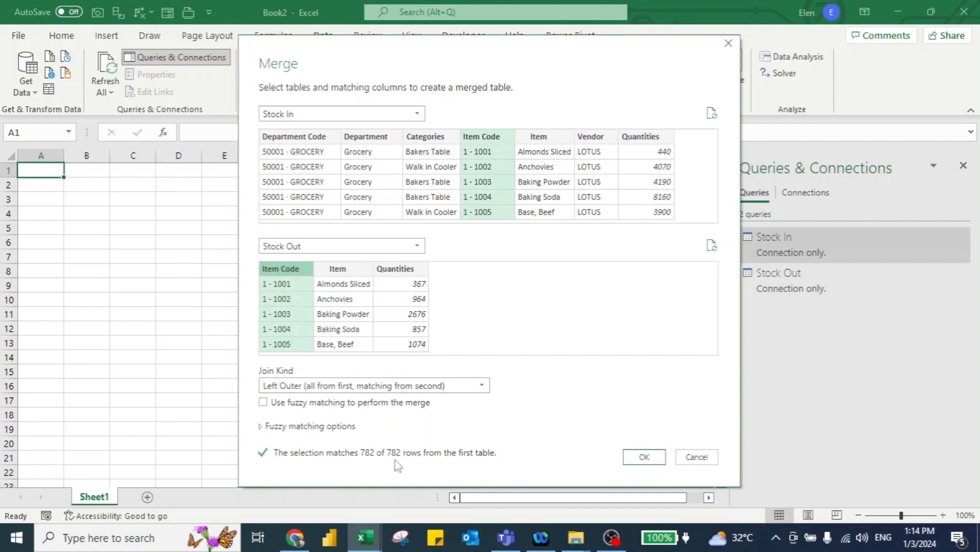
{"action": "left_click", "coordinate": [634, 461]}
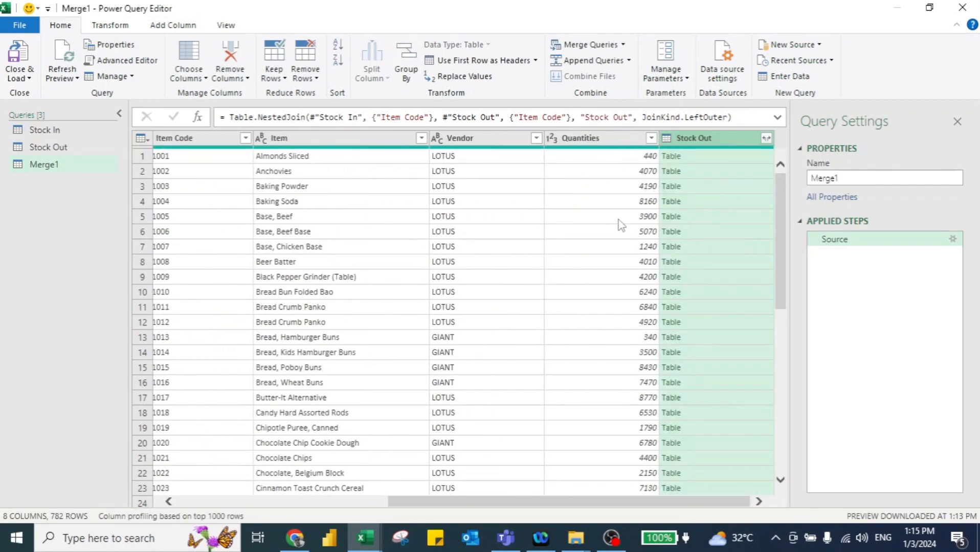
{"action": "scroll", "coordinate": [620, 224], "scroll_direction": "left", "scroll_amount": 7}
{"action": "scroll", "coordinate": [411, 237], "scroll_direction": "right", "scroll_amount": 7}
{"action": "mouse_move", "coordinate": [726, 154]}
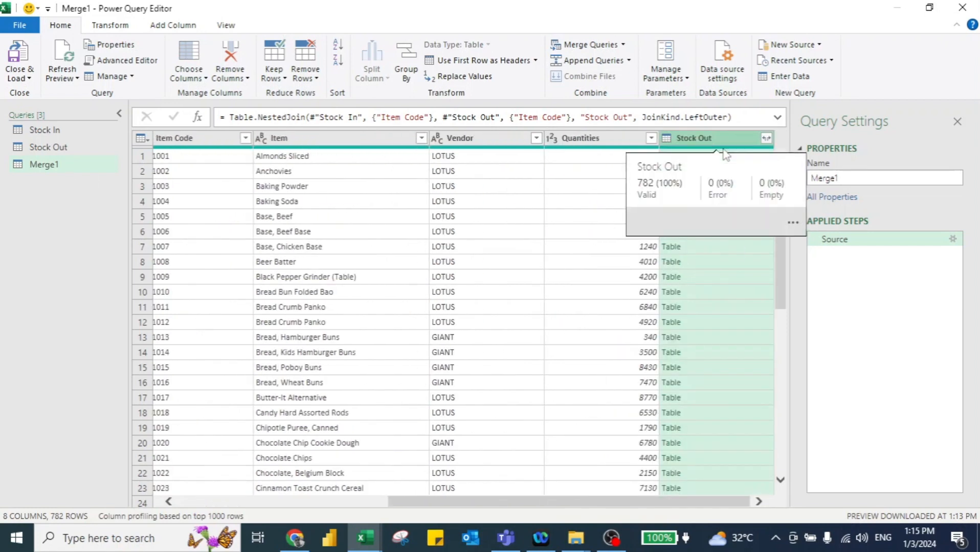
- Expand the merged Stock Out column to only its Quantities field, without using the original column name as prefix
{"action": "left_click", "coordinate": [766, 138]}
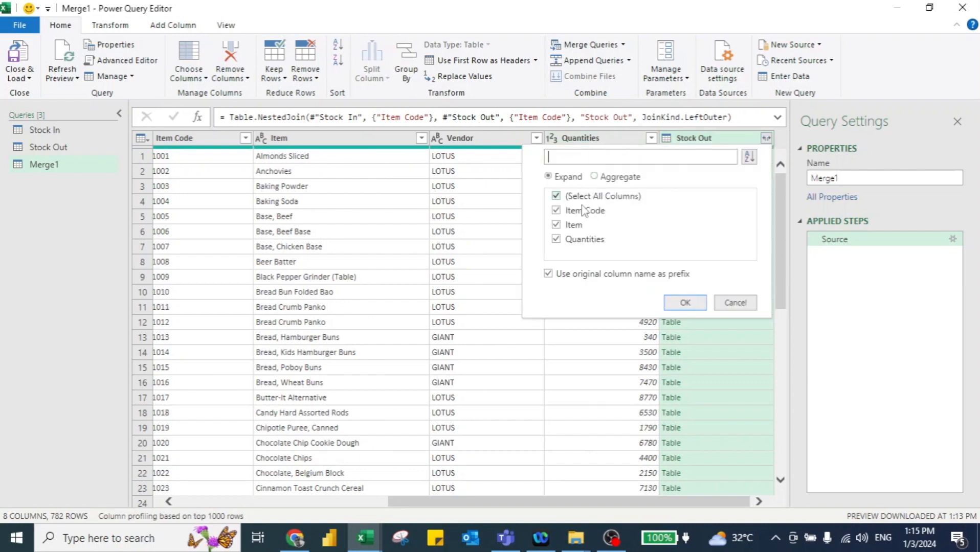
{"action": "left_click", "coordinate": [556, 196]}
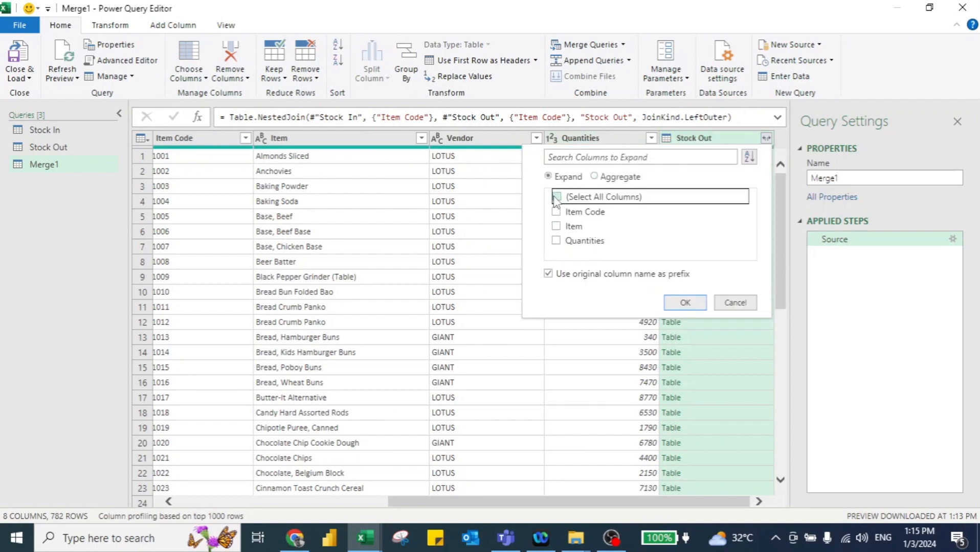
{"action": "left_click", "coordinate": [556, 240]}
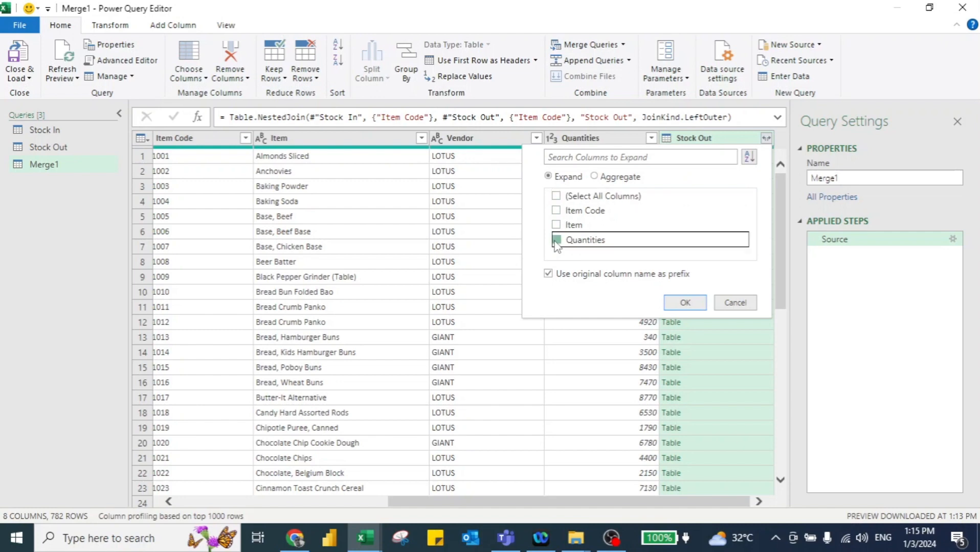
{"action": "left_click", "coordinate": [549, 275]}
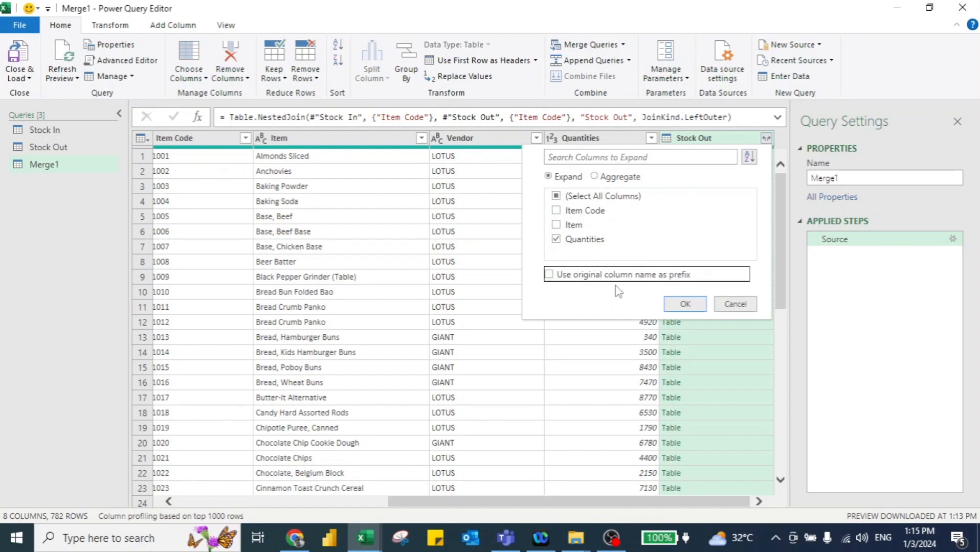
{"action": "left_click", "coordinate": [685, 304]}
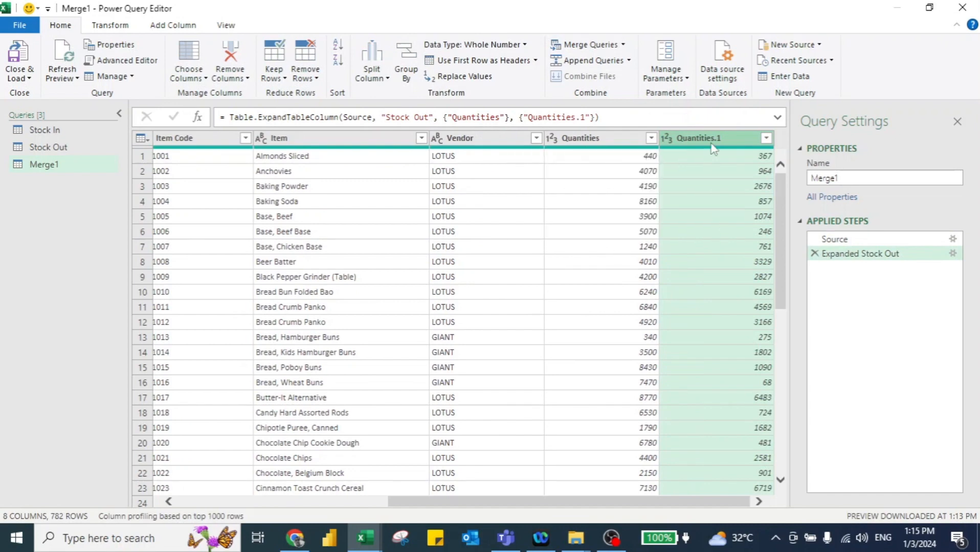
- Rename the Quantities column to Stock In and the Quantities.1 column to Stock Out
{"action": "double_click", "coordinate": [588, 137]}
{"action": "type", "text": "S"}
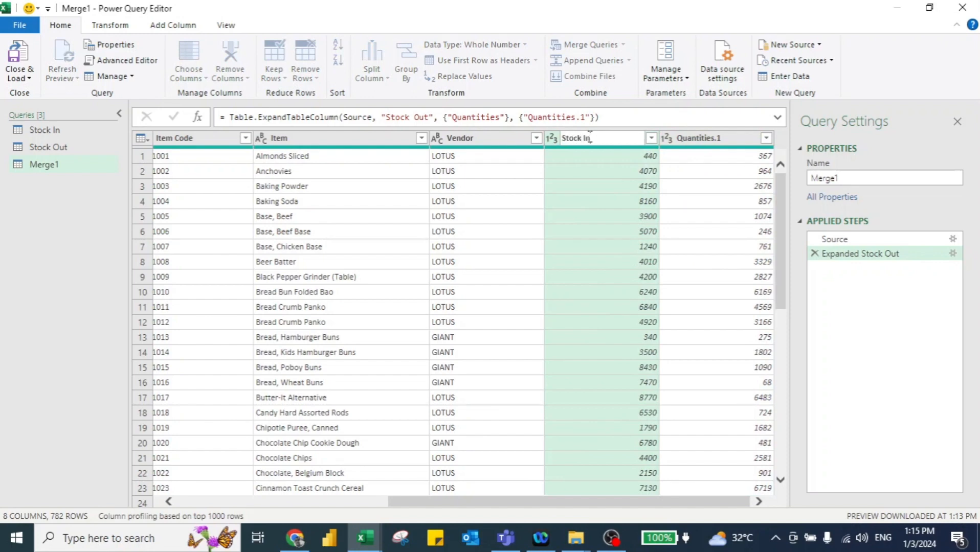
{"action": "type", "text": "tock In"}
{"action": "key", "text": "Return"}
{"action": "double_click", "coordinate": [704, 137]}
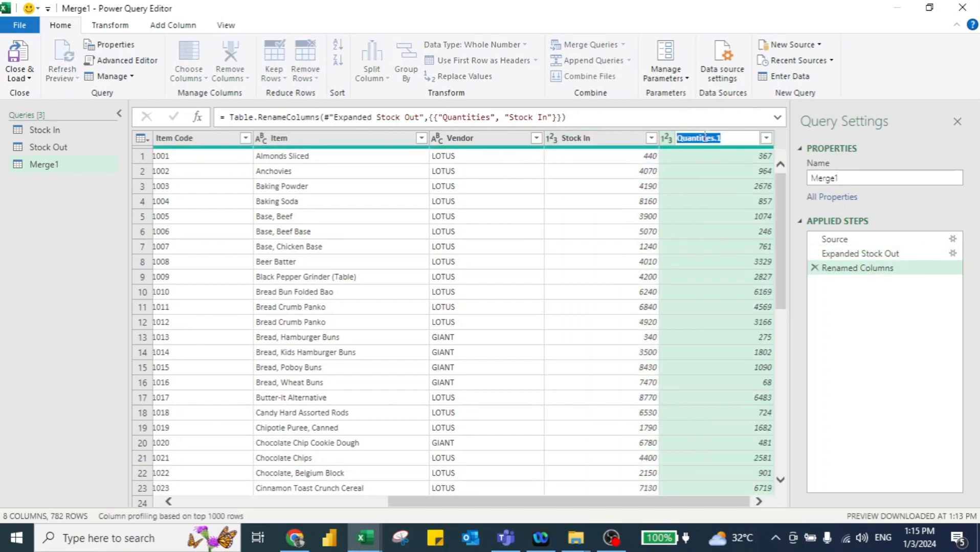
{"action": "type", "text": "Stock Ou"}
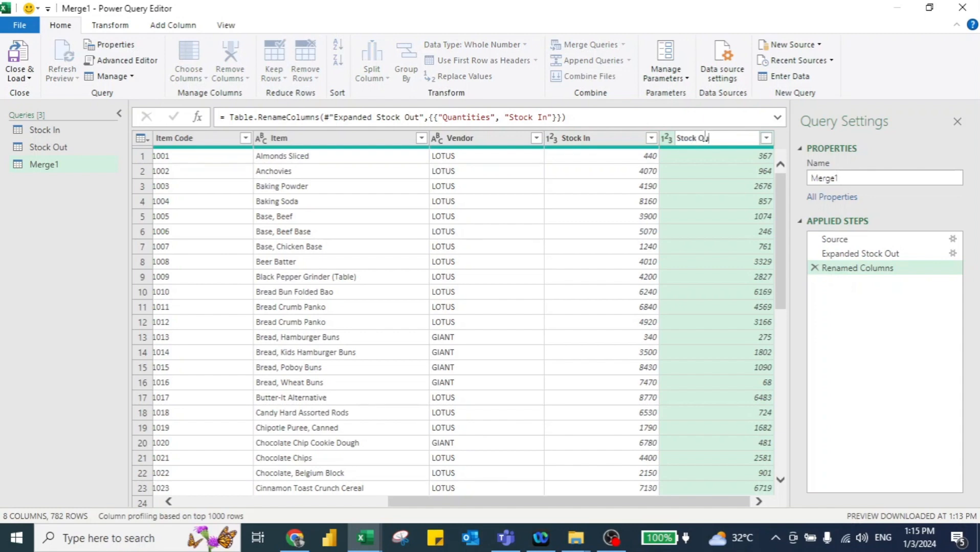
{"action": "type", "text": "t"}
{"action": "key", "text": "Return"}
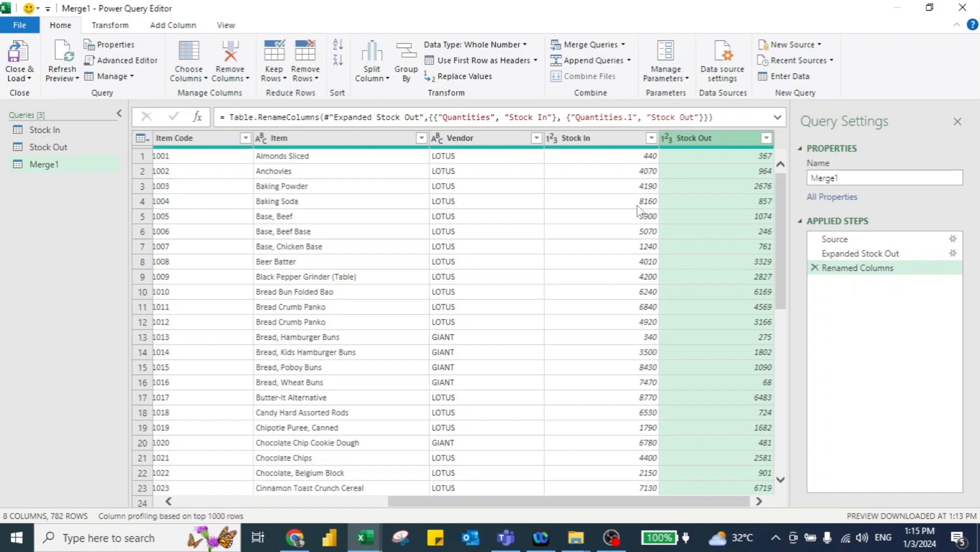
- Keep only the Item Code, Item, Stock In and Stock Out columns in the merged query
{"action": "key", "text": "Home"}
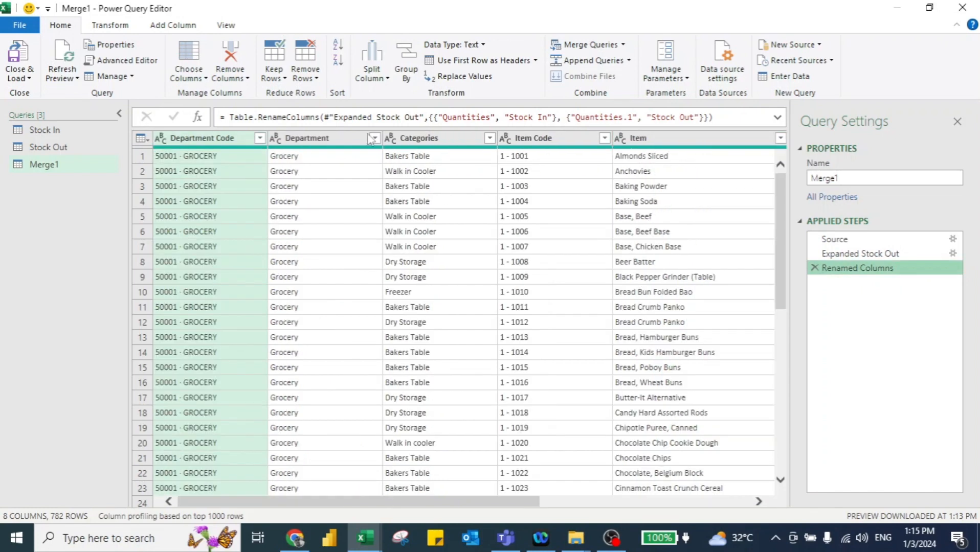
{"action": "left_click", "coordinate": [204, 78]}
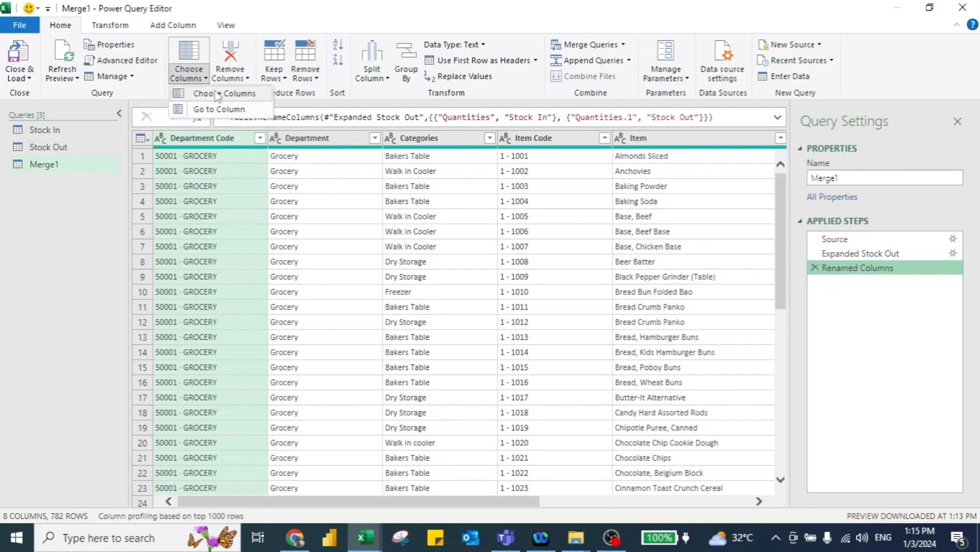
{"action": "scroll", "coordinate": [448, 215], "scroll_direction": "right", "scroll_amount": 5}
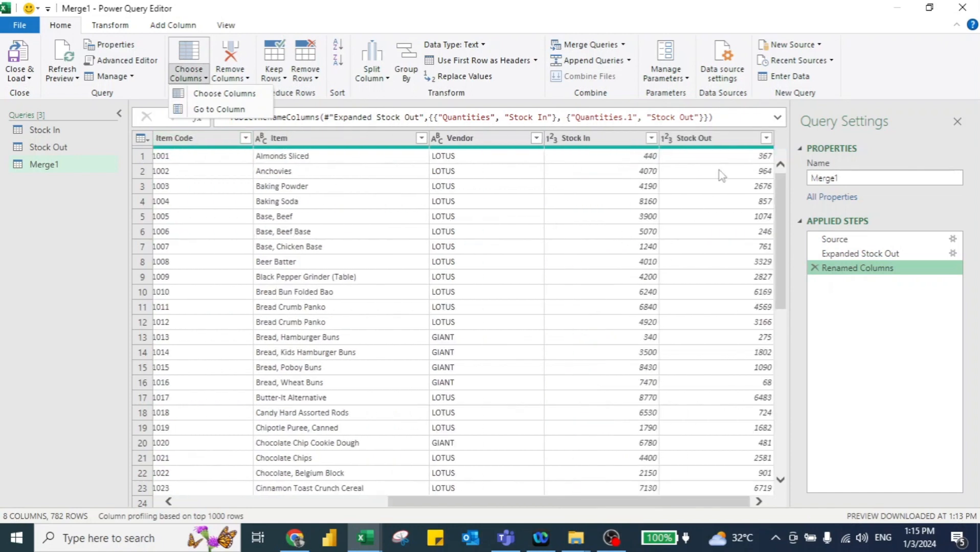
{"action": "left_click", "coordinate": [204, 94]}
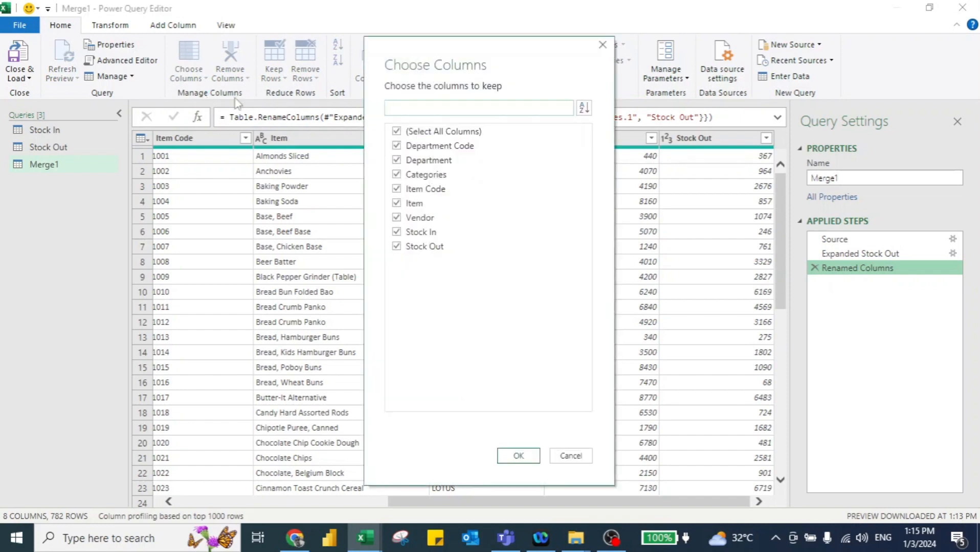
{"action": "left_click", "coordinate": [397, 132]}
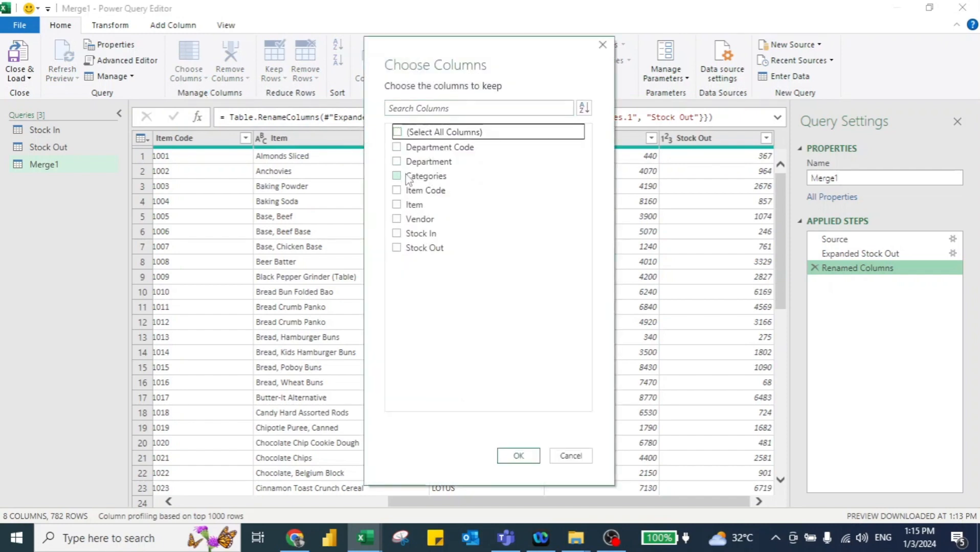
{"action": "left_click", "coordinate": [397, 191]}
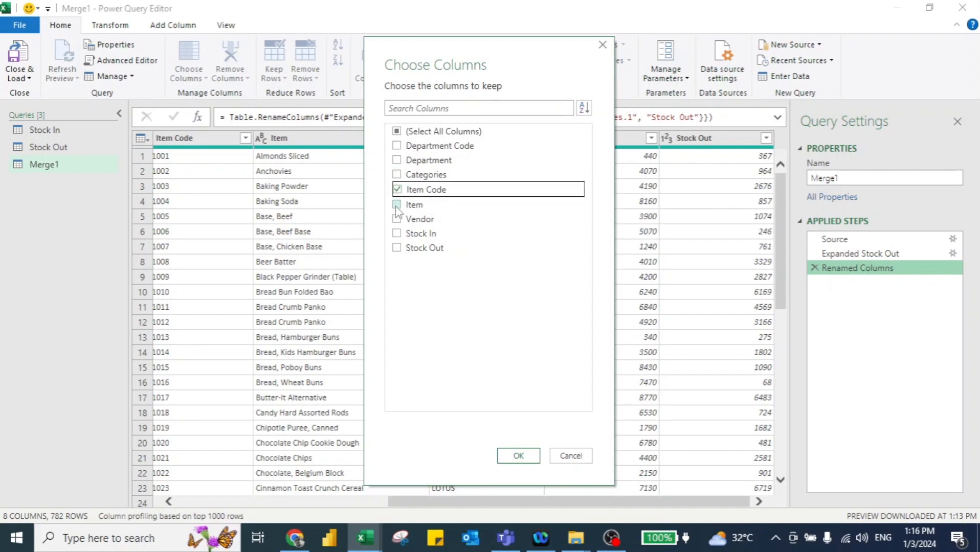
{"action": "left_click", "coordinate": [397, 204]}
{"action": "left_click", "coordinate": [396, 233]}
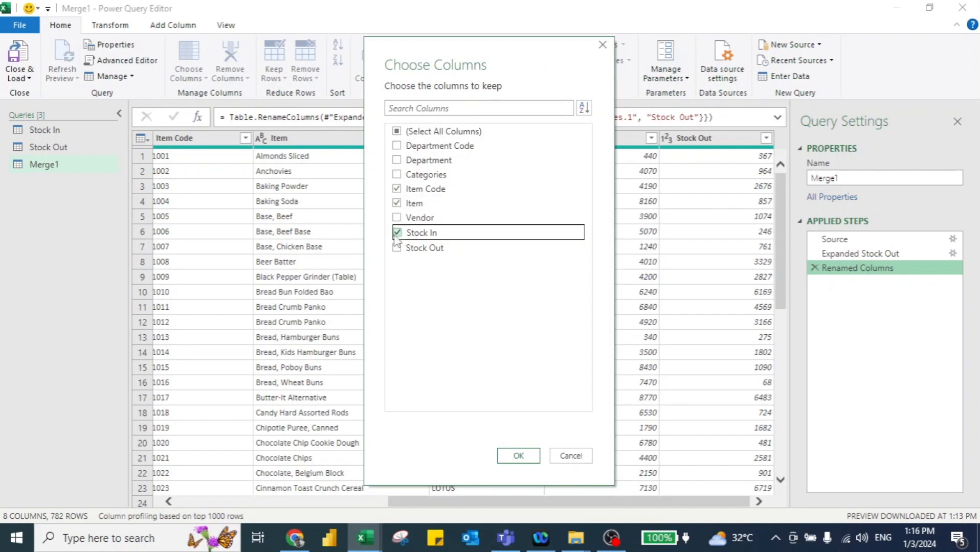
{"action": "left_click", "coordinate": [396, 248]}
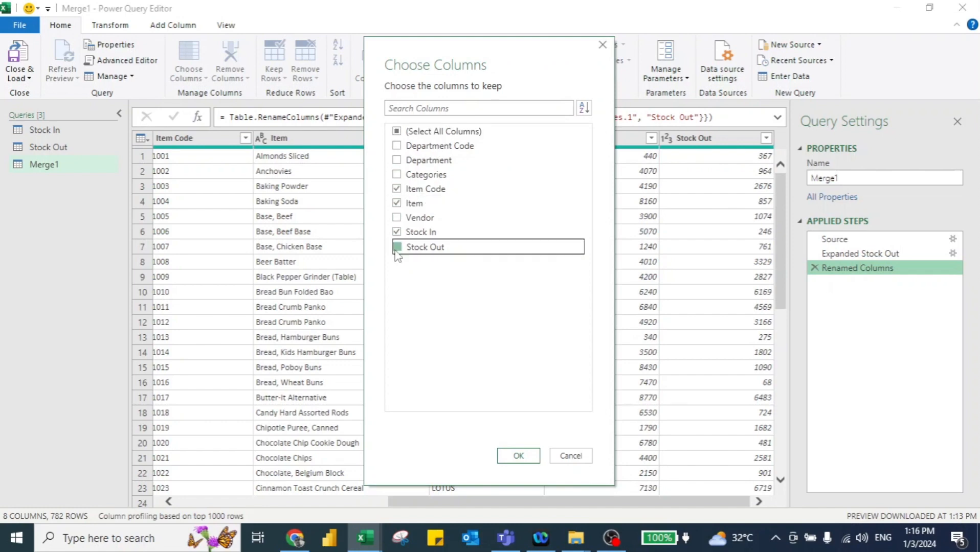
{"action": "left_click", "coordinate": [522, 456]}
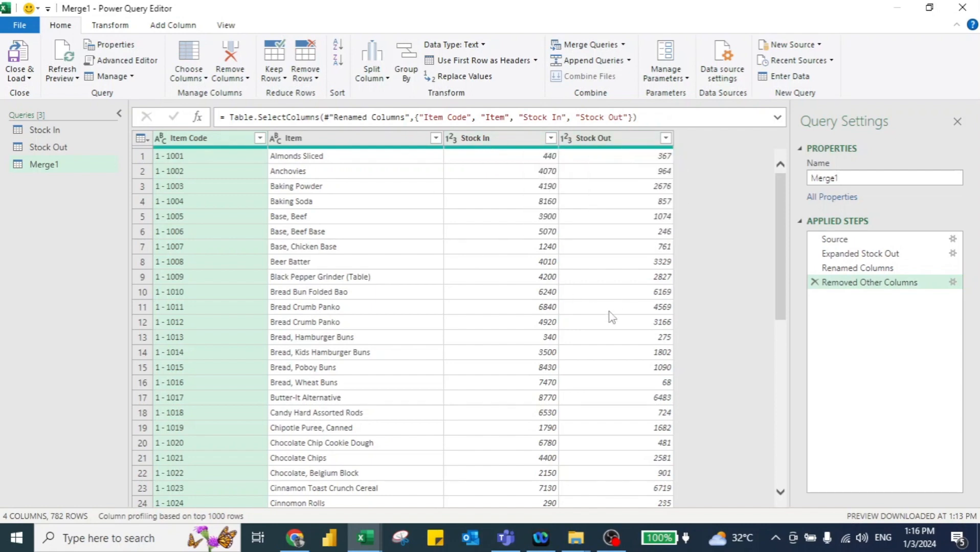
- Add a column subtracting Stock Out from Stock In and name it Differences
{"action": "left_click", "coordinate": [501, 142]}
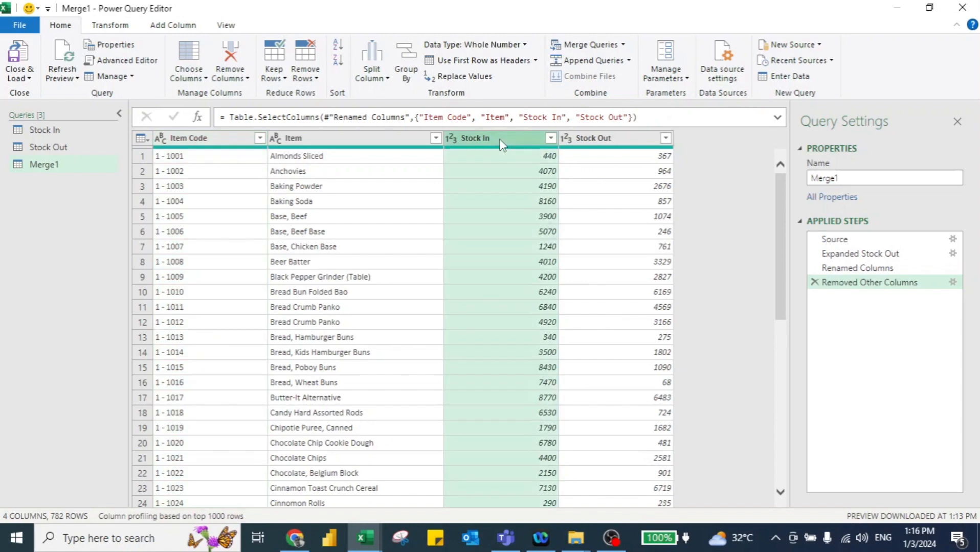
{"action": "left_click", "coordinate": [580, 139], "text": "ctrl"}
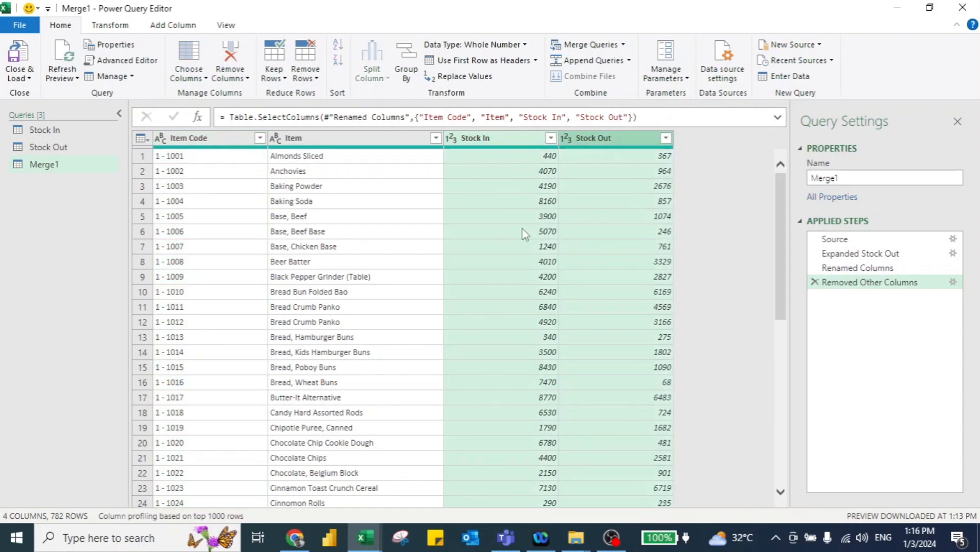
{"action": "left_click", "coordinate": [174, 27]}
{"action": "left_click", "coordinate": [418, 74]}
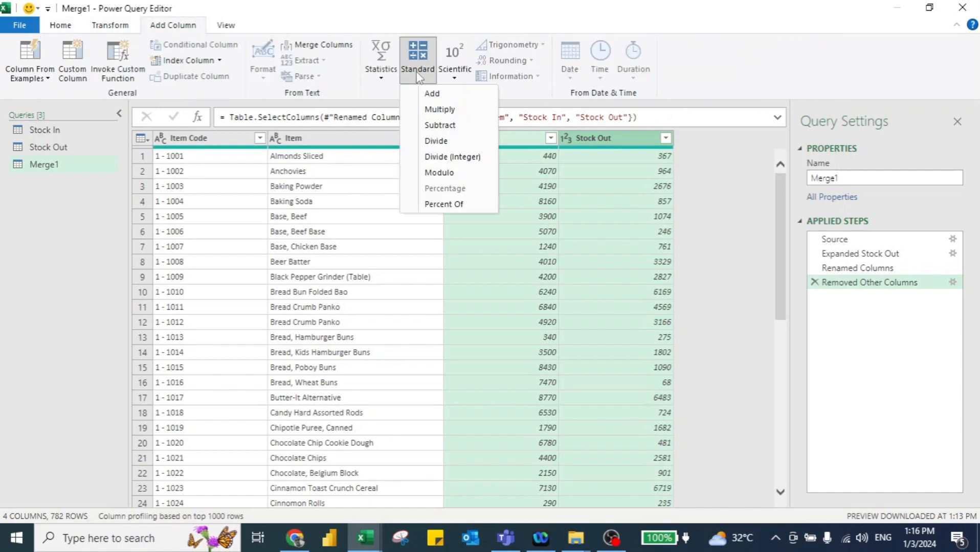
{"action": "left_click", "coordinate": [439, 125]}
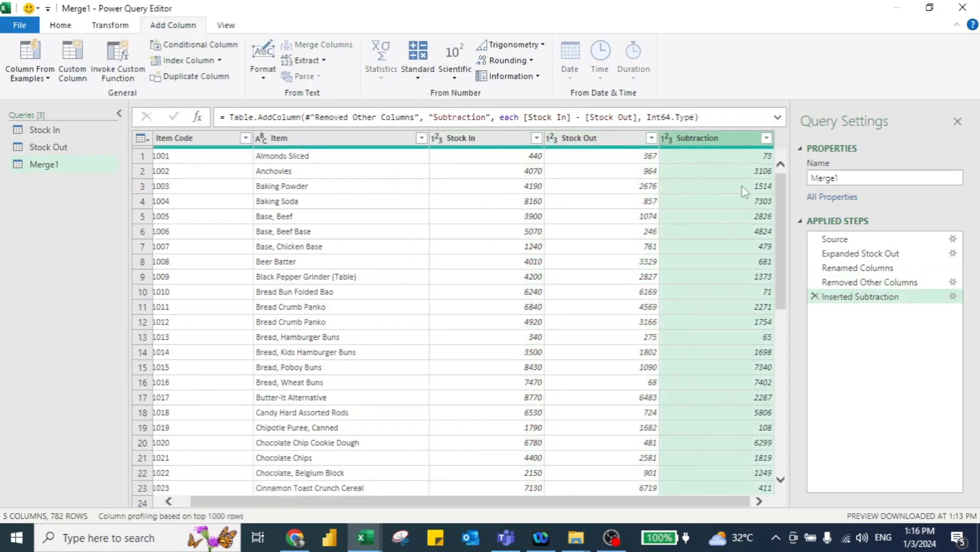
{"action": "double_click", "coordinate": [697, 140]}
{"action": "type", "text": "Differences"}
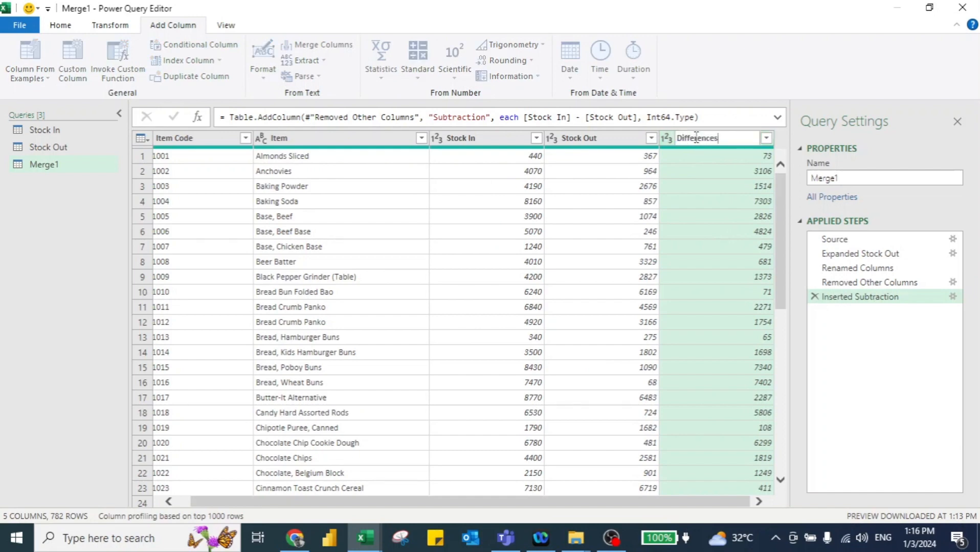
{"action": "key", "text": "Return"}
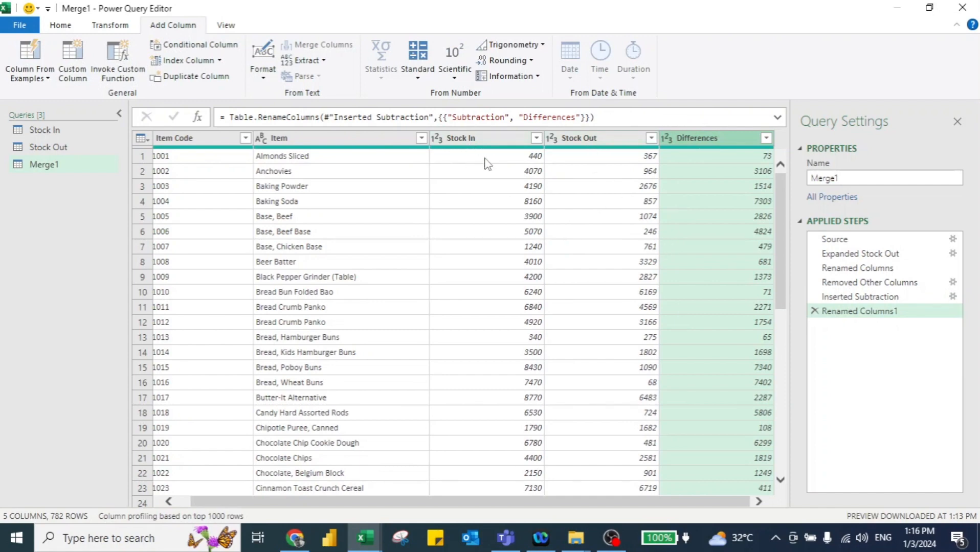
- Add a Percent Of column calculating Stock Out as a percentage of Stock In
{"action": "left_click", "coordinate": [598, 133]}
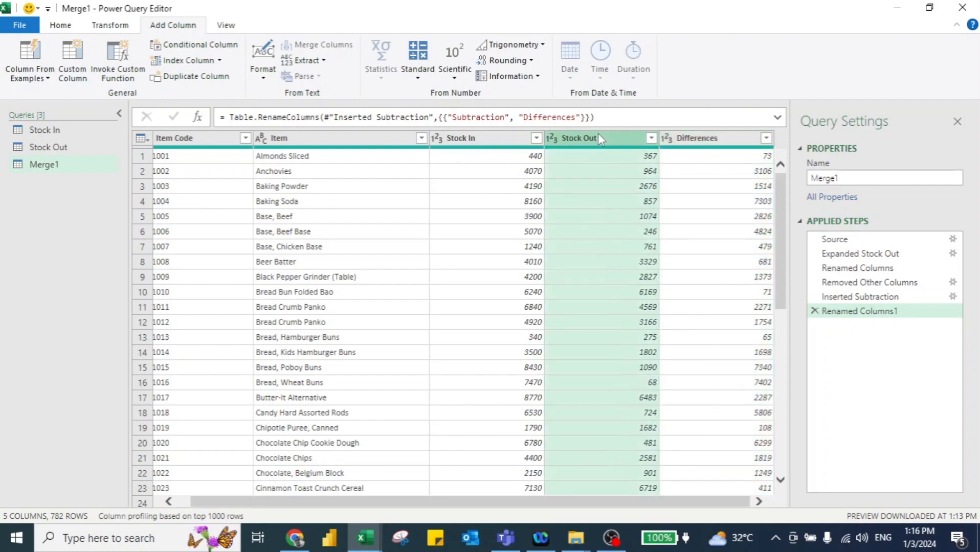
{"action": "left_click", "coordinate": [502, 139], "text": "ctrl"}
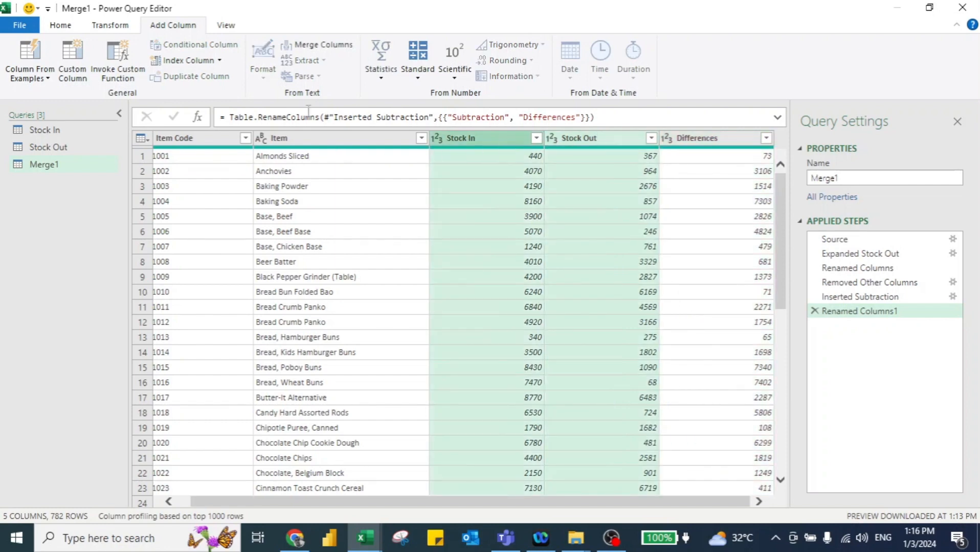
{"action": "left_click", "coordinate": [419, 76]}
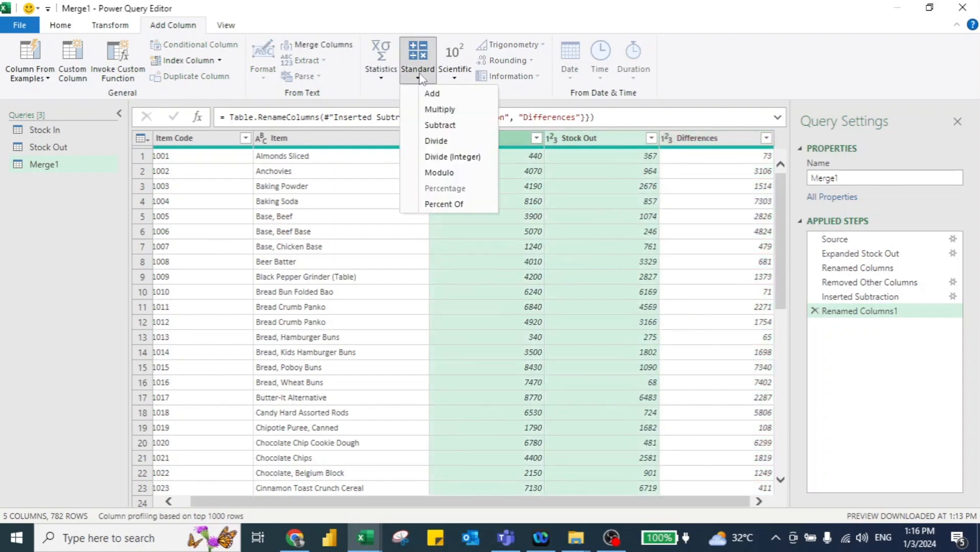
{"action": "left_click", "coordinate": [443, 204]}
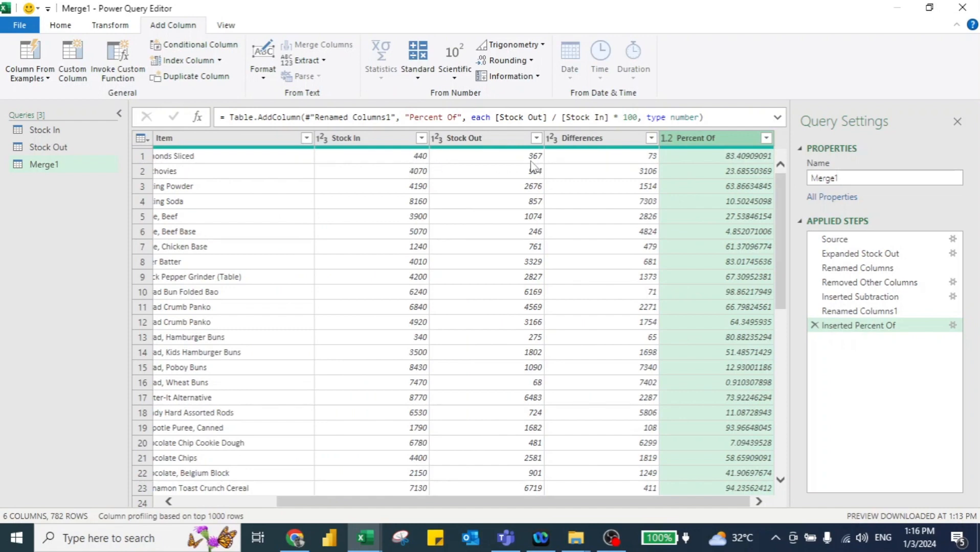
- Change the Percent Of column's data type to Whole Number and rename it Performance
{"action": "left_click", "coordinate": [666, 139]}
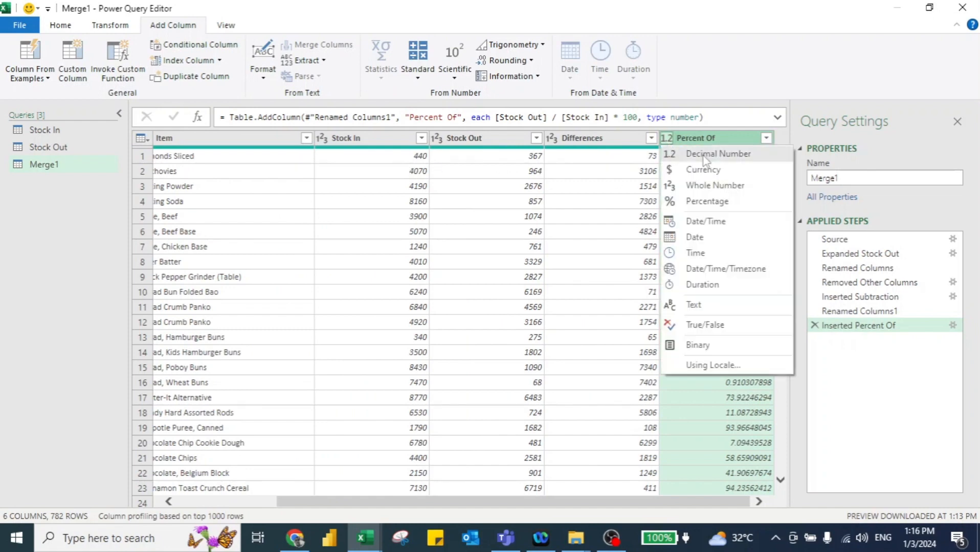
{"action": "left_click", "coordinate": [714, 186]}
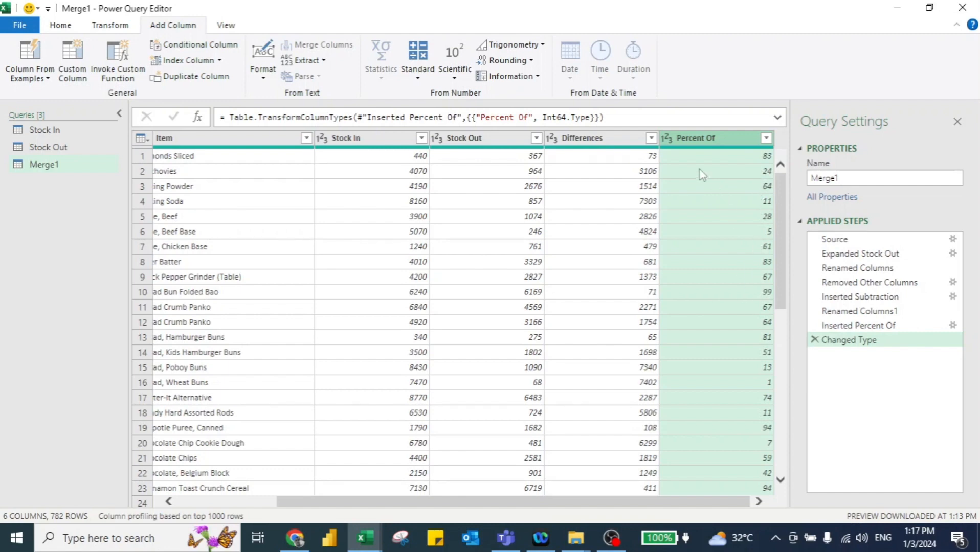
{"action": "double_click", "coordinate": [695, 145]}
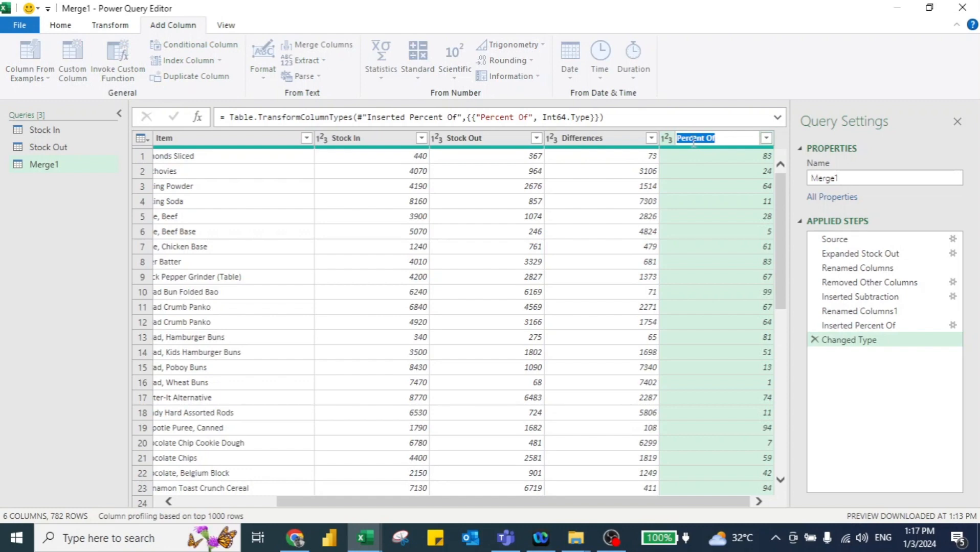
{"action": "type", "text": "P"}
{"action": "key", "text": "Return"}
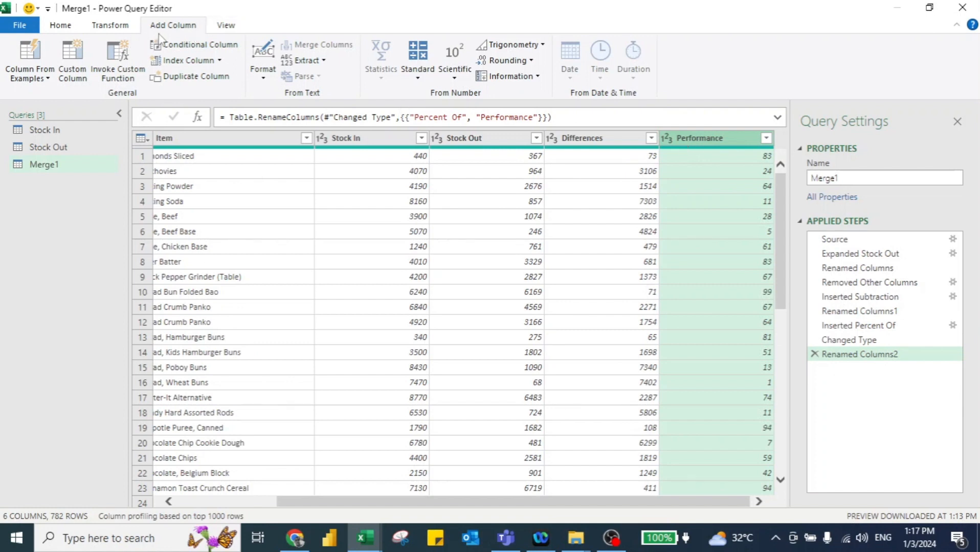
- Start a custom column in the merged query and name it Remark
{"action": "left_click", "coordinate": [77, 56]}
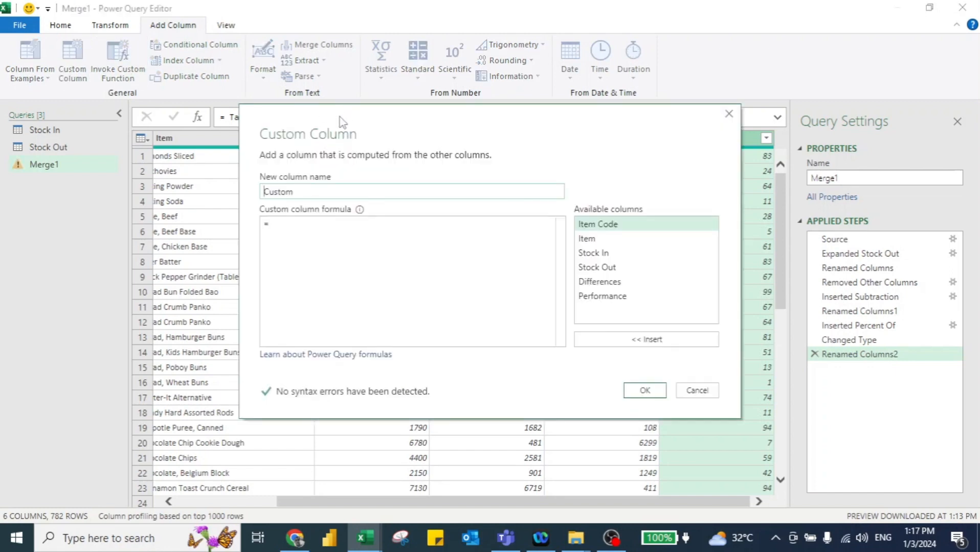
{"action": "left_click_drag", "start_coordinate": [344, 121], "coordinate": [300, 191]}
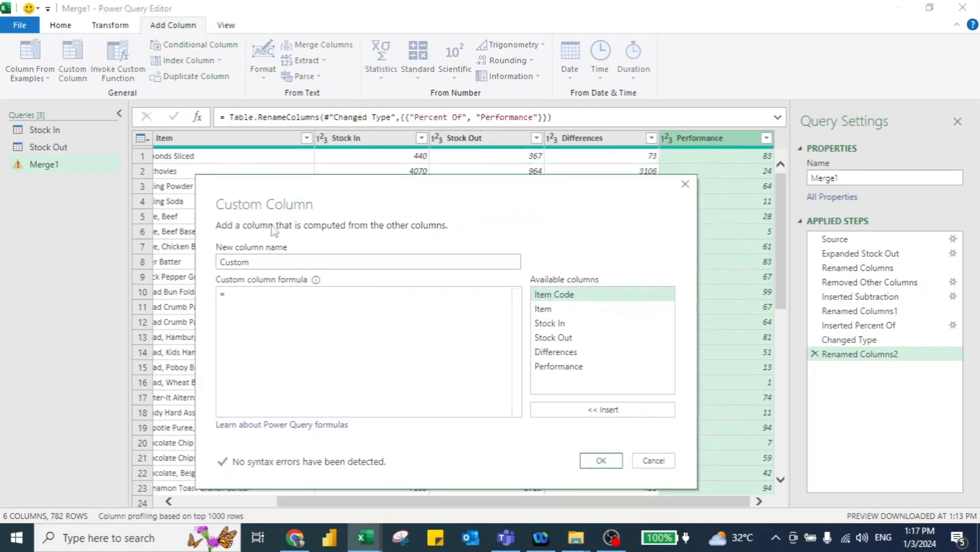
{"action": "double_click", "coordinate": [251, 262]}
{"action": "type", "text": "Remark"}
{"action": "left_click", "coordinate": [237, 297]}
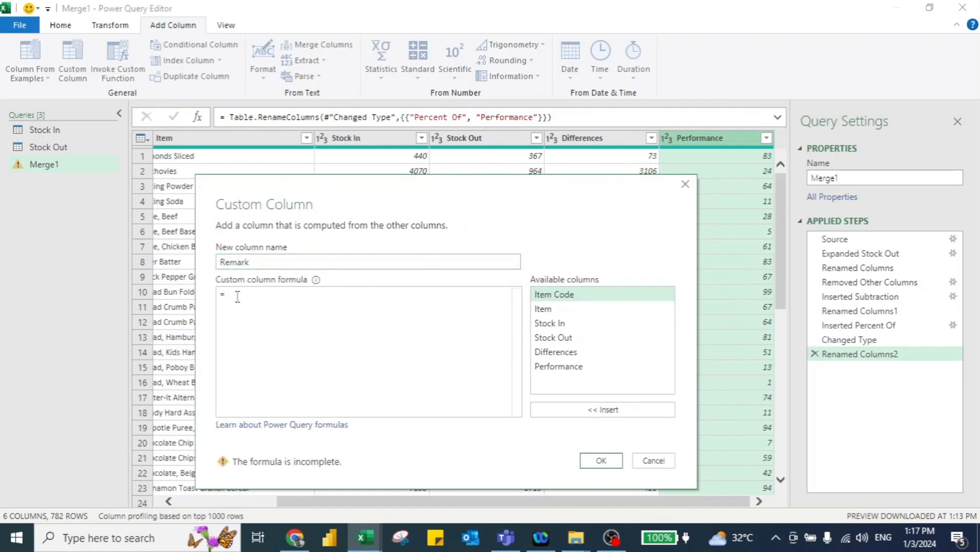
- Define the Remark column with the formula if [Performance] >= 50 then "Good sales" else "Average Sales" and create it
{"action": "type", "text": "if"}
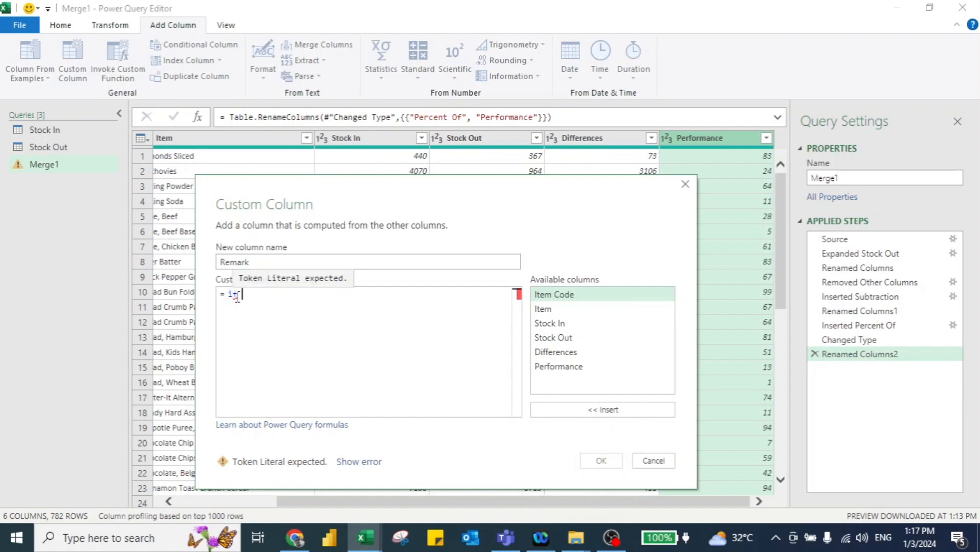
{"action": "left_click", "coordinate": [545, 367]}
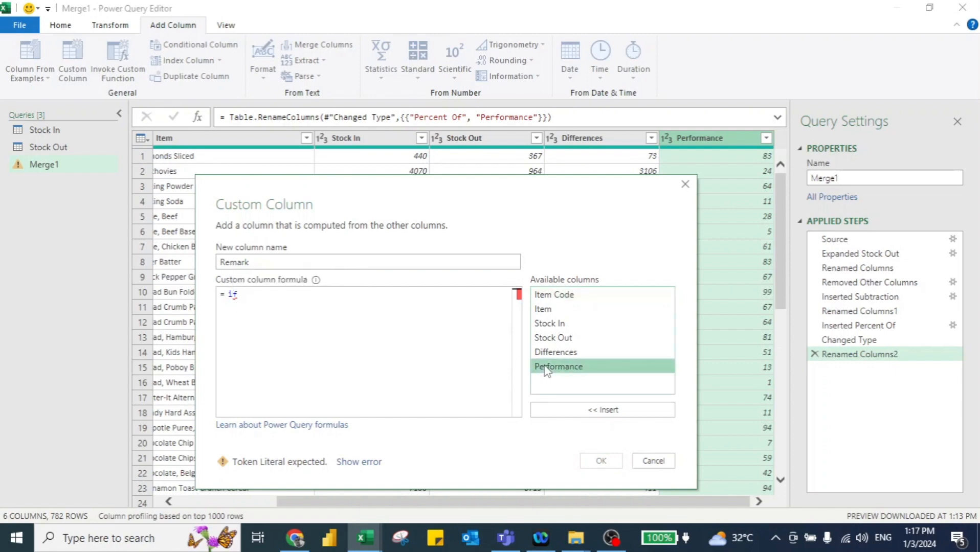
{"action": "left_click", "coordinate": [584, 412]}
{"action": "type", "text": ">"}
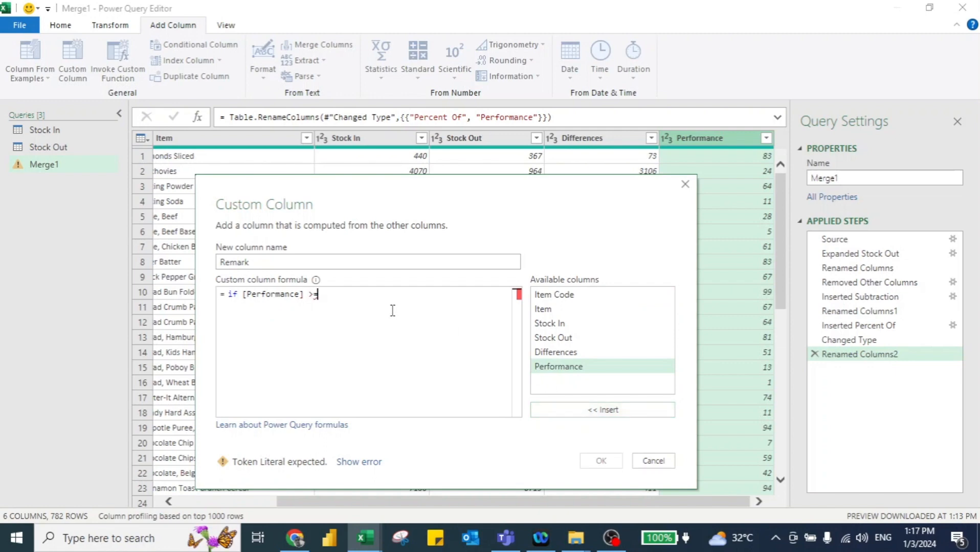
{"action": "type", "text": "= 50 "}
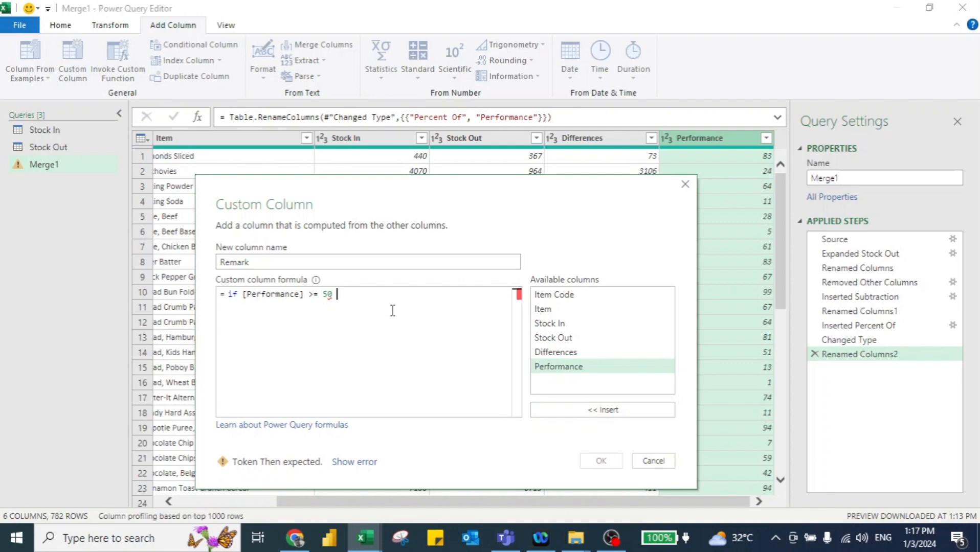
{"action": "type", "text": "then \""}
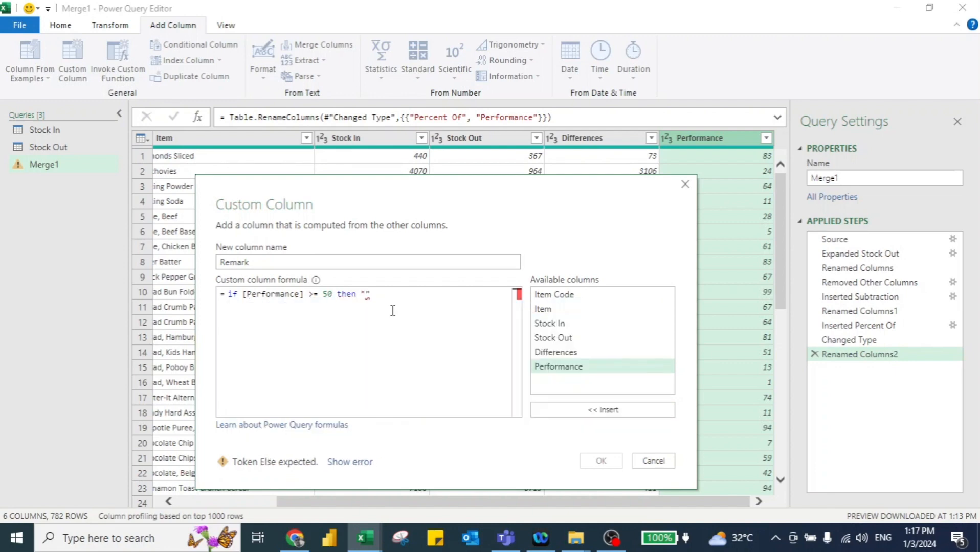
{"action": "type", "text": "Good sales\" else "}
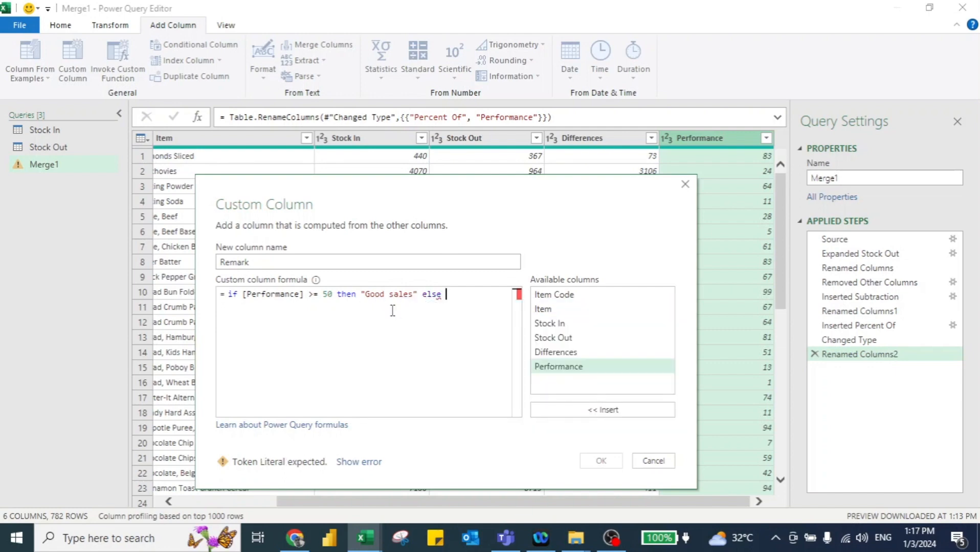
{"action": "type", "text": "\"Av"}
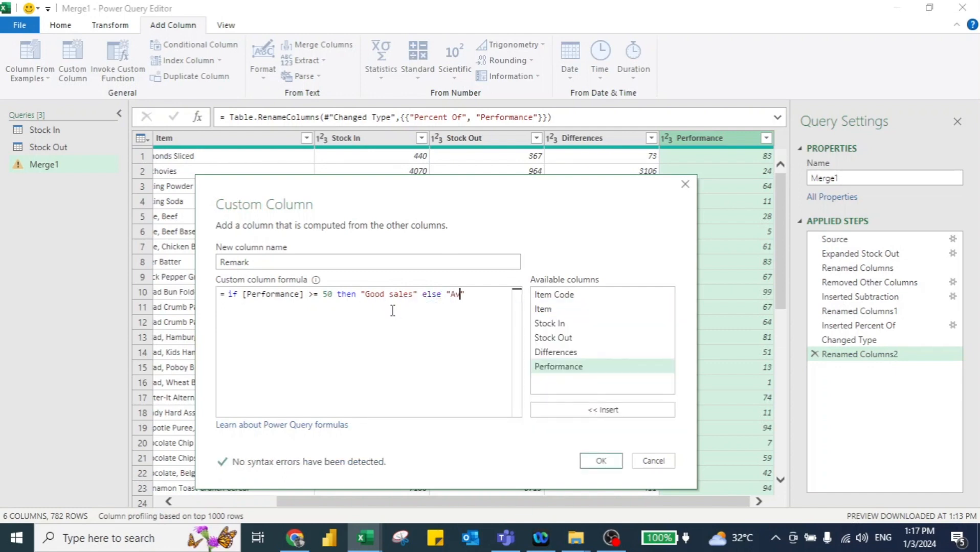
{"action": "type", "text": "erage Sales"}
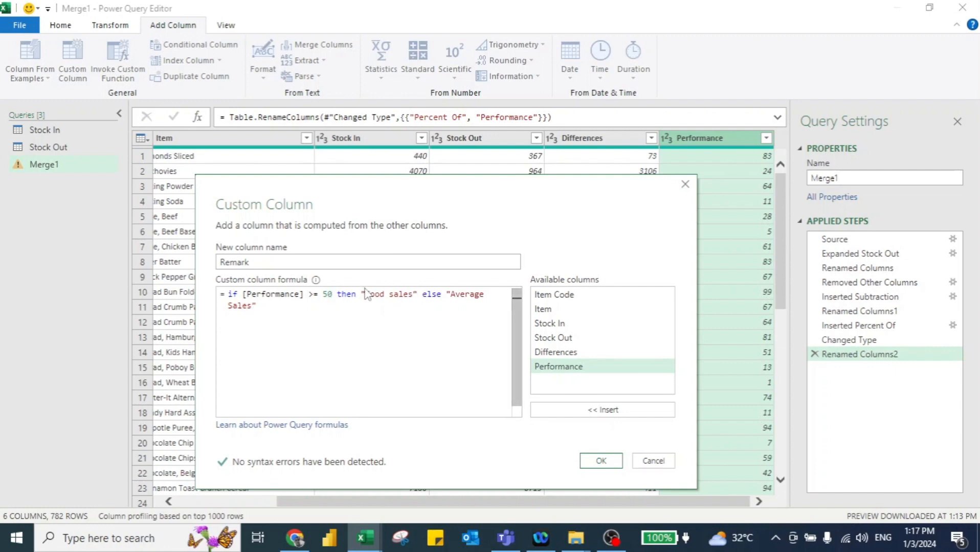
{"action": "left_click", "coordinate": [596, 461]}
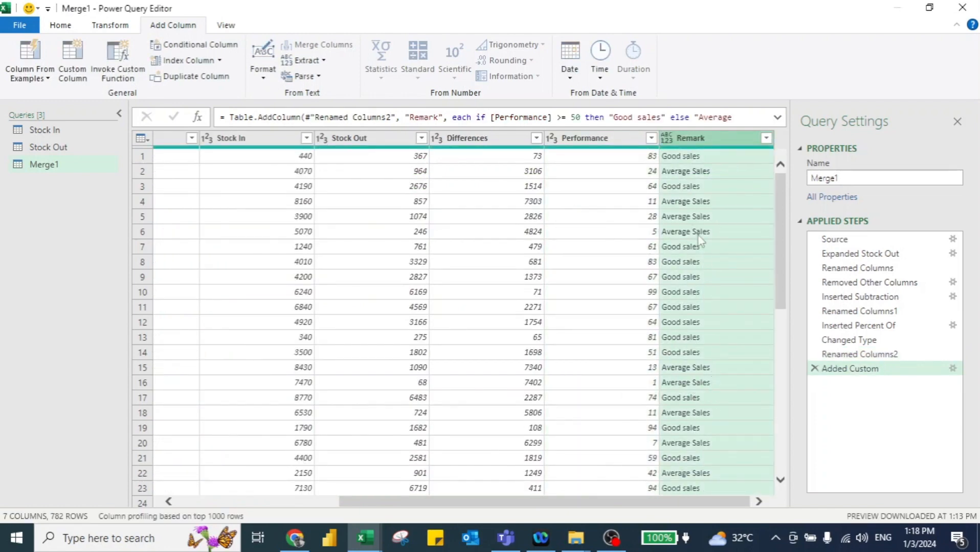
- Change the Remark column's data type to Text and load the merged query into the worksheet
{"action": "left_click", "coordinate": [668, 139]}
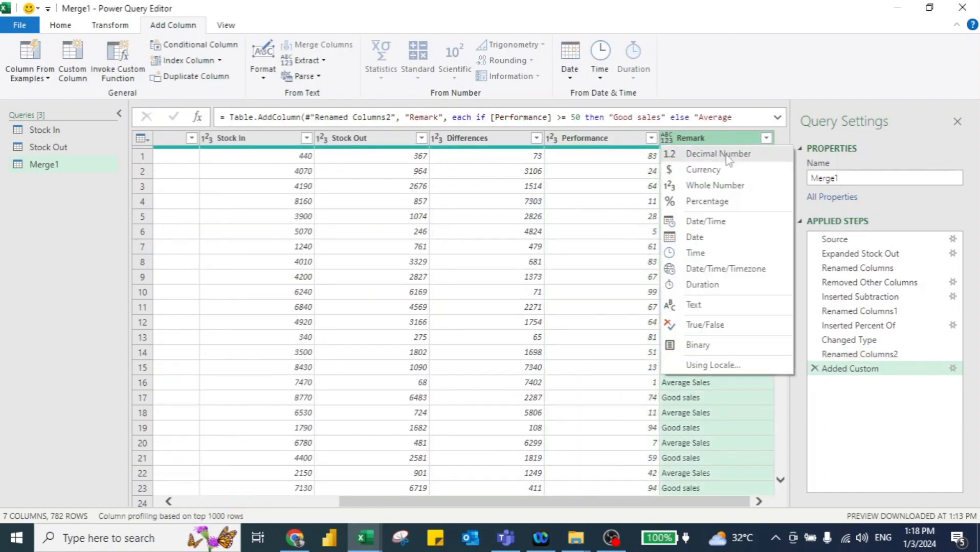
{"action": "left_click", "coordinate": [695, 305]}
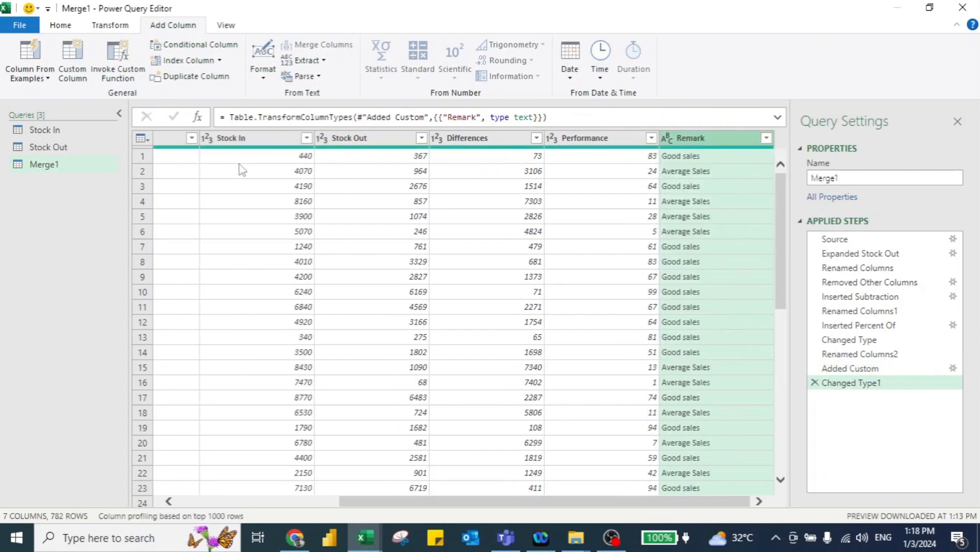
{"action": "left_click", "coordinate": [61, 25]}
{"action": "left_click", "coordinate": [24, 52]}
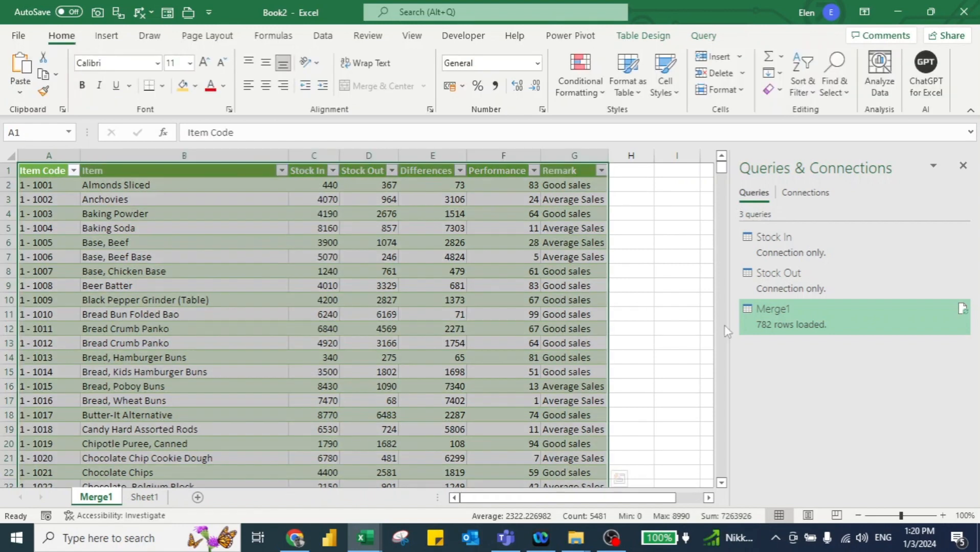
- Reopen the Merge1 query for editing and bring up the workbook's data source settings
{"action": "mouse_move", "coordinate": [802, 322]}
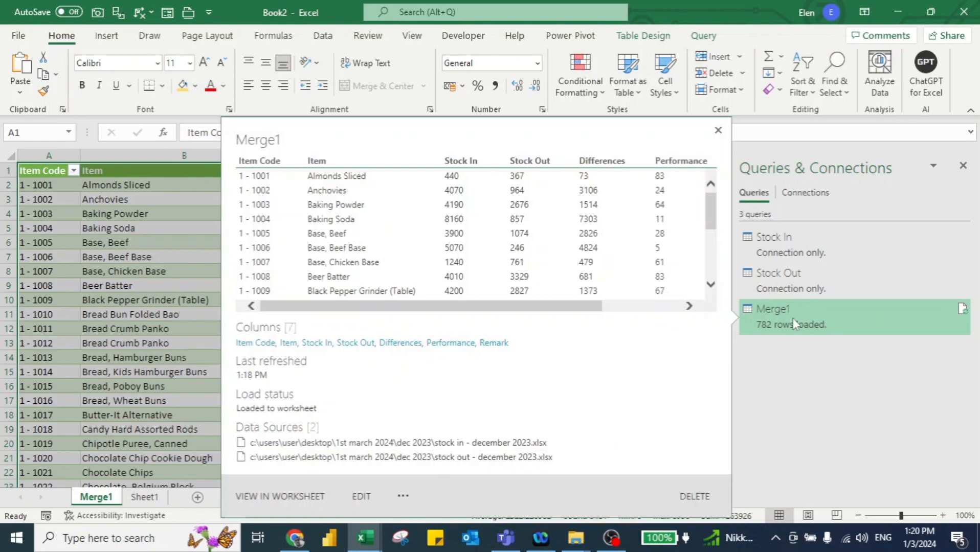
{"action": "right_click", "coordinate": [794, 323]}
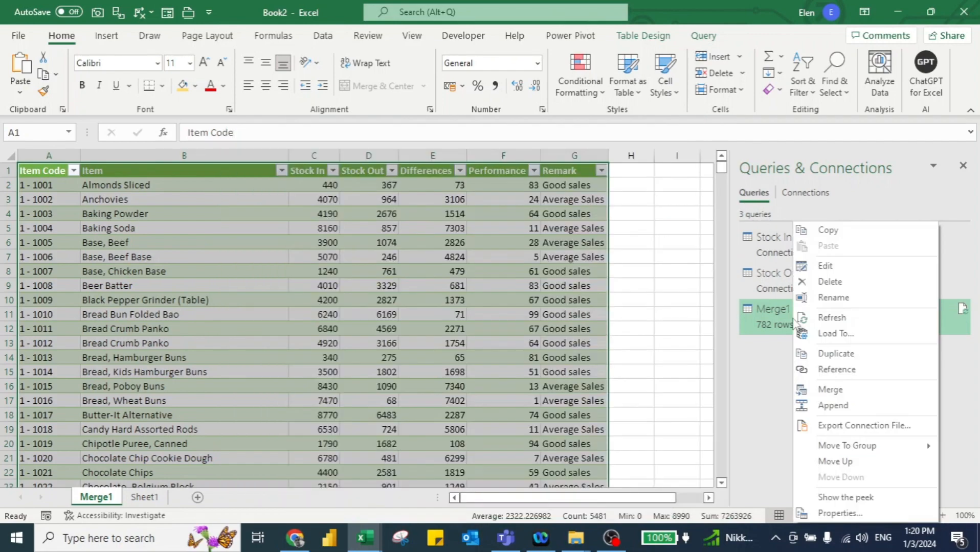
{"action": "left_click", "coordinate": [826, 266]}
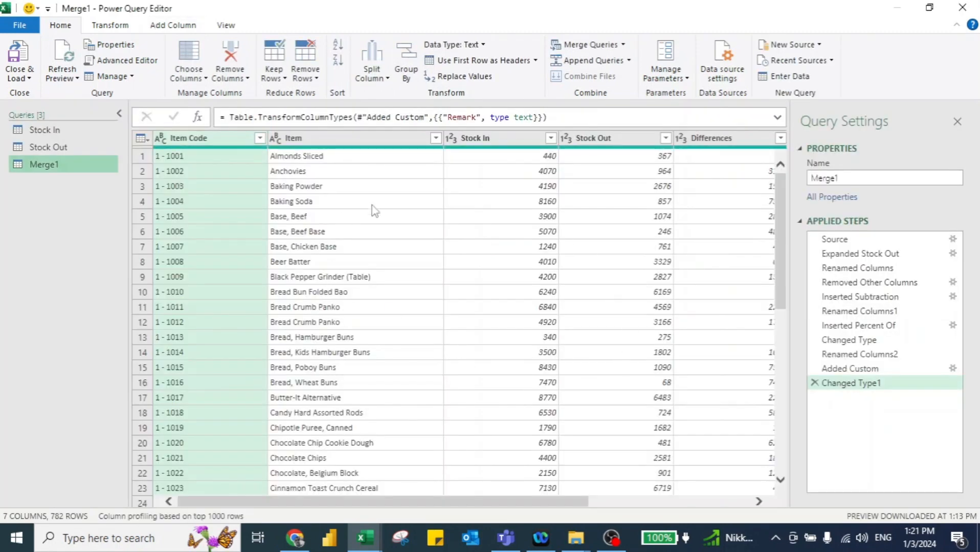
{"action": "left_click", "coordinate": [724, 70]}
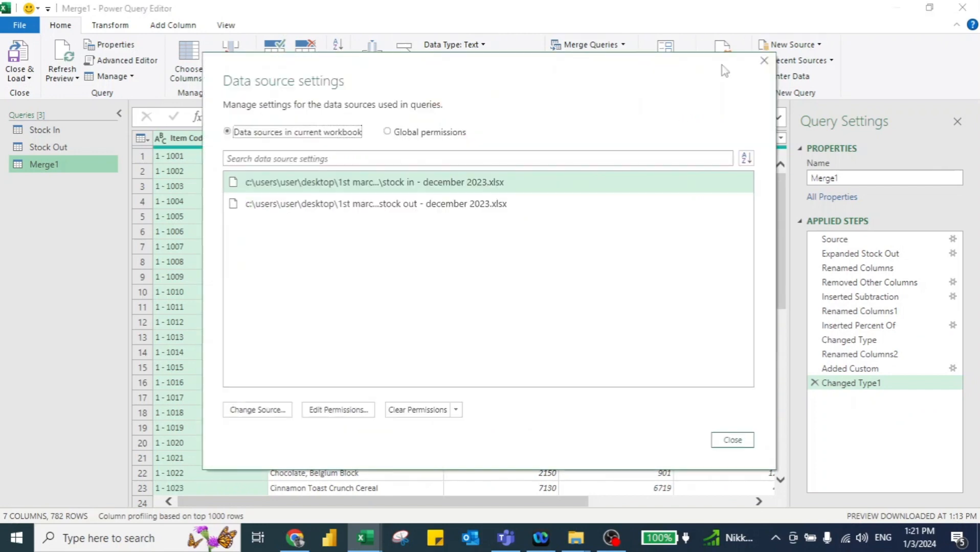
- Change the stock-in December 2023 data source to the file Stock in - January 2024 in the Jan 2024 folder
{"action": "left_click", "coordinate": [411, 185]}
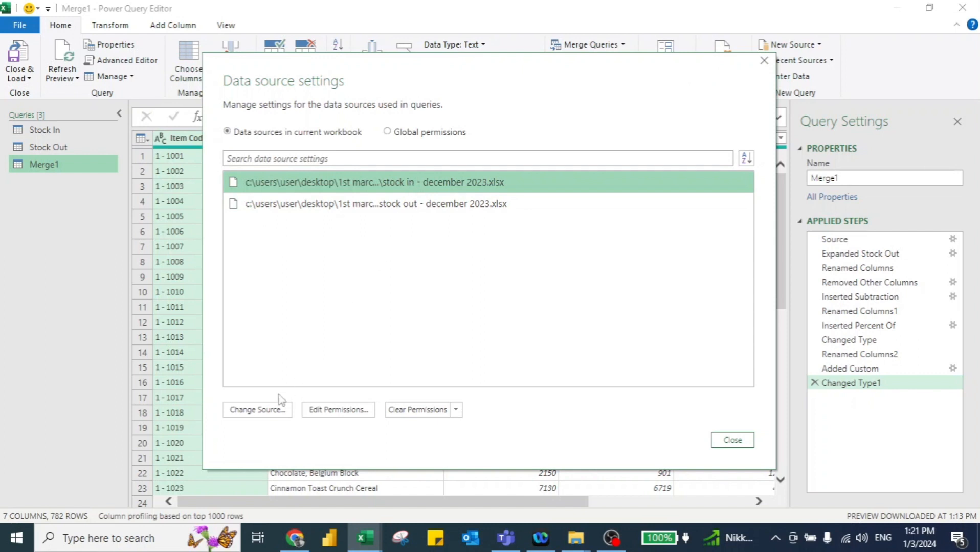
{"action": "left_click", "coordinate": [257, 414]}
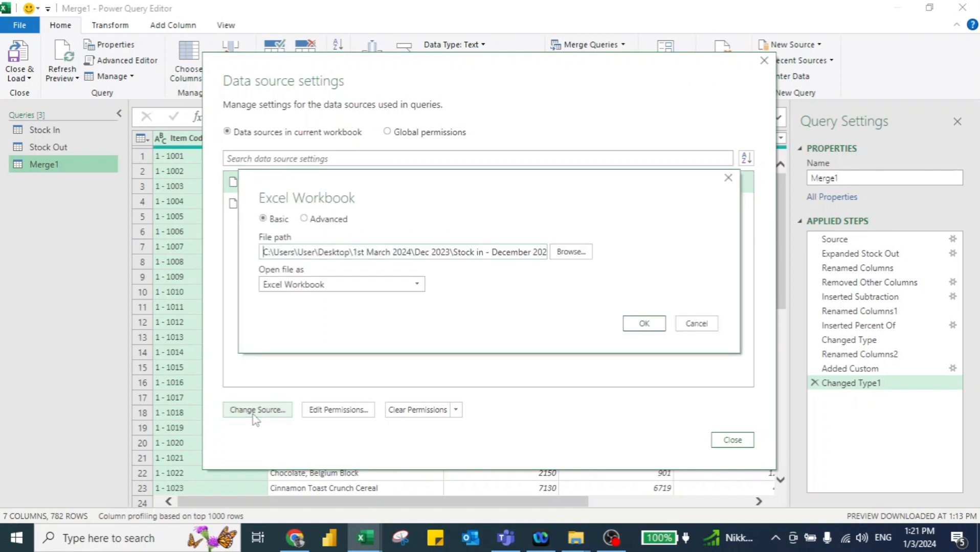
{"action": "left_click", "coordinate": [573, 252]}
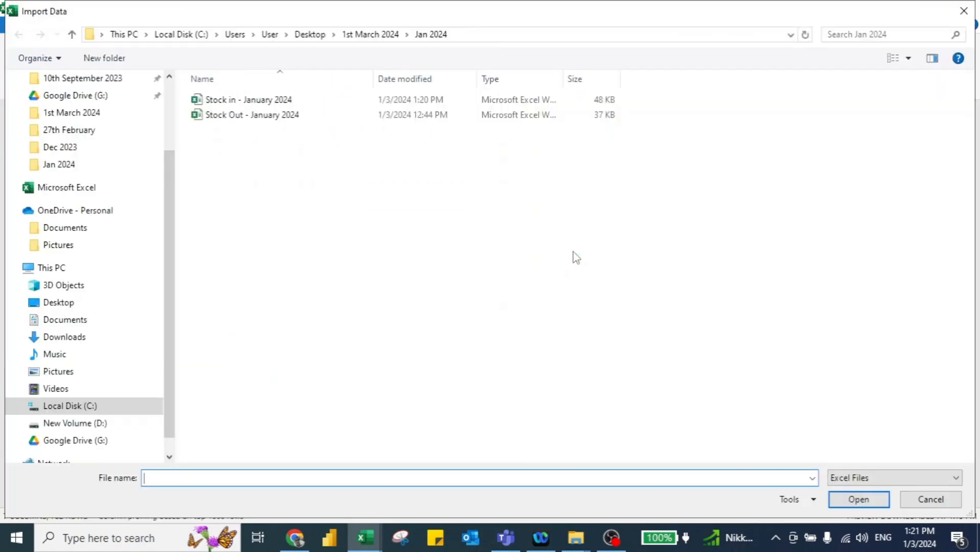
{"action": "left_click", "coordinate": [228, 101]}
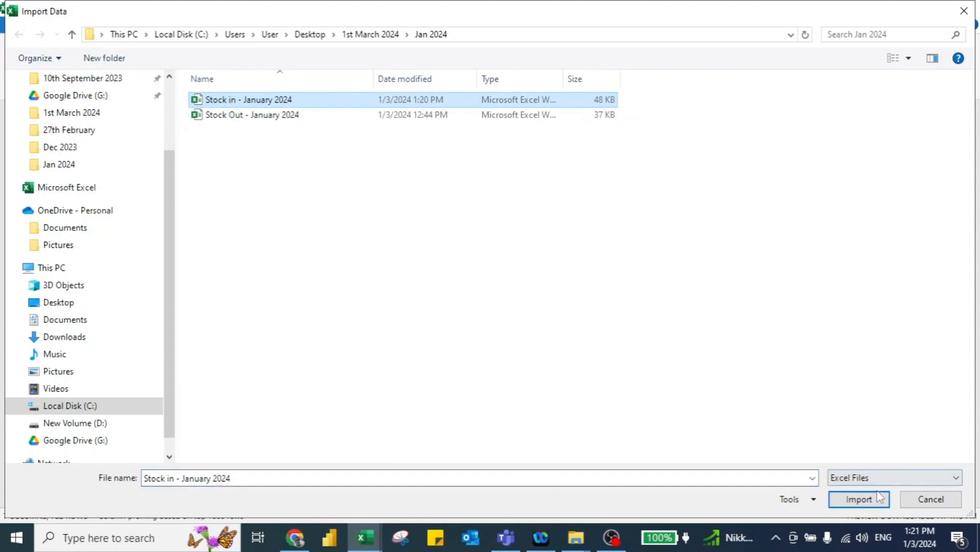
{"action": "left_click", "coordinate": [859, 500]}
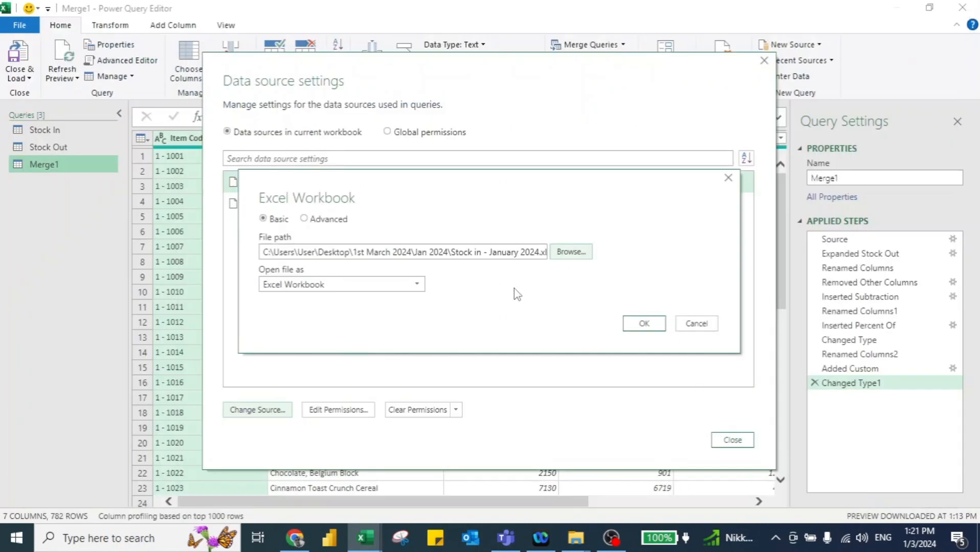
{"action": "left_click", "coordinate": [641, 324]}
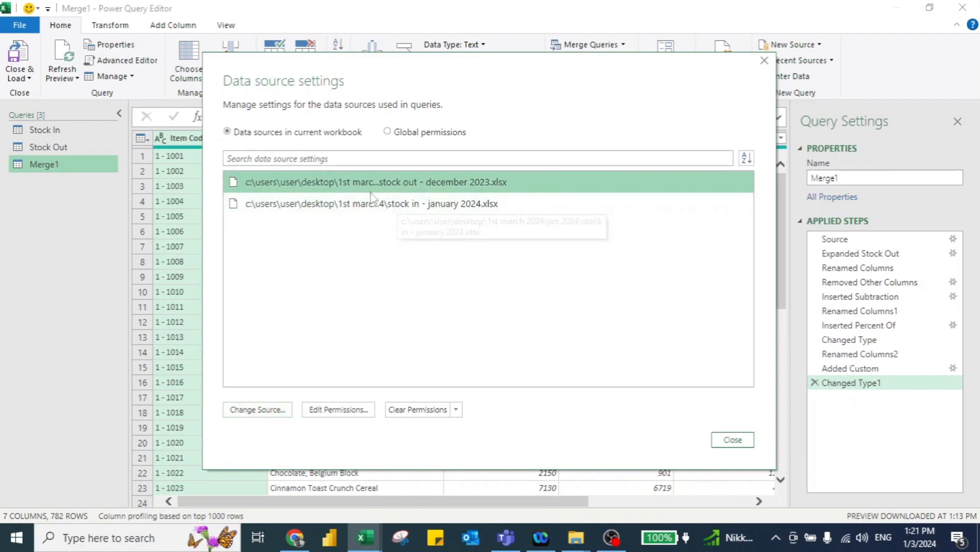
- Change the stock-out December 2023 data source to the file Stock Out - January 2024 and close the data source settings
{"action": "left_click", "coordinate": [255, 410]}
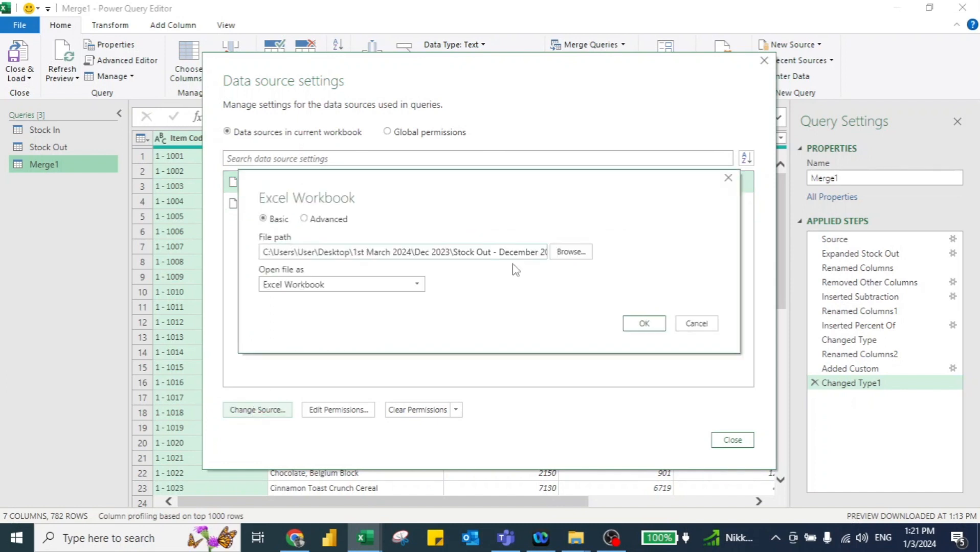
{"action": "left_click", "coordinate": [568, 252]}
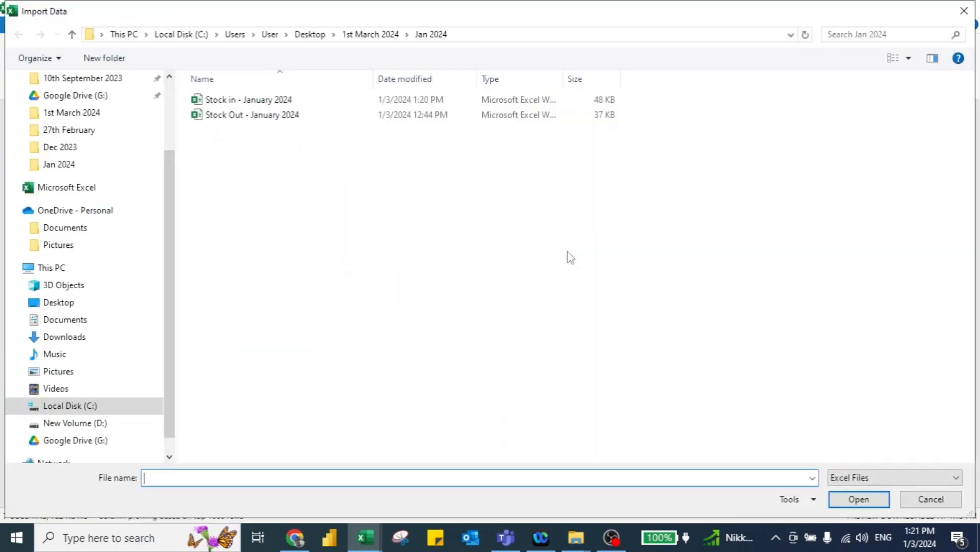
{"action": "left_click", "coordinate": [266, 115]}
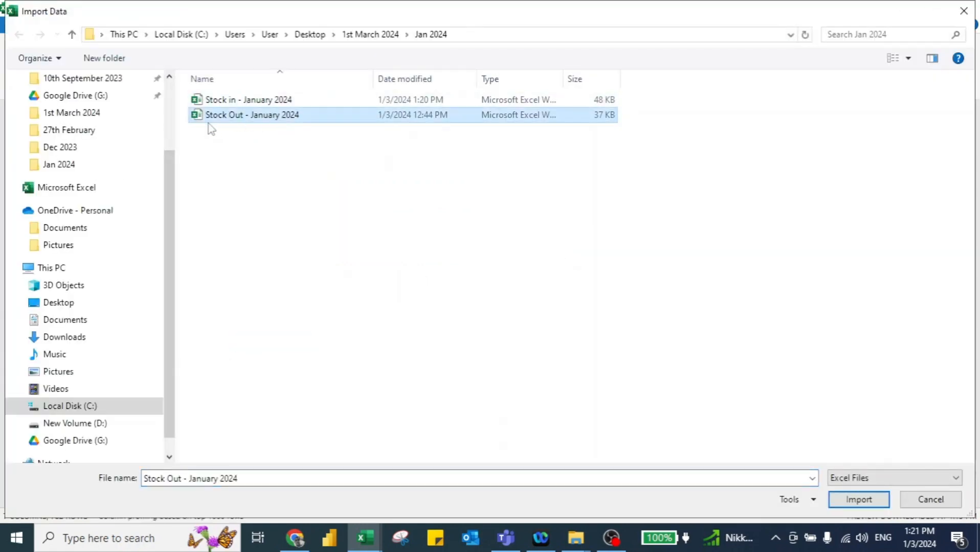
{"action": "left_click", "coordinate": [845, 500]}
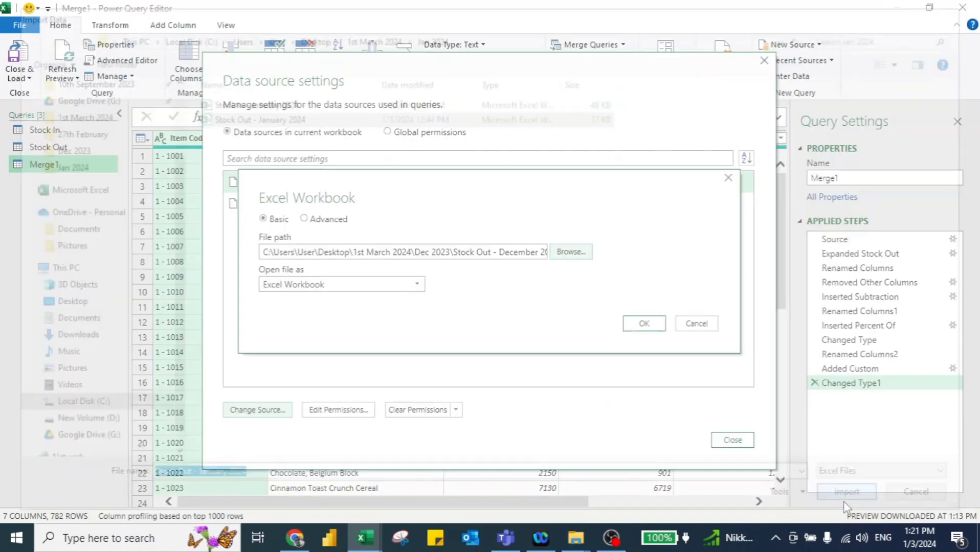
{"action": "left_click", "coordinate": [650, 326]}
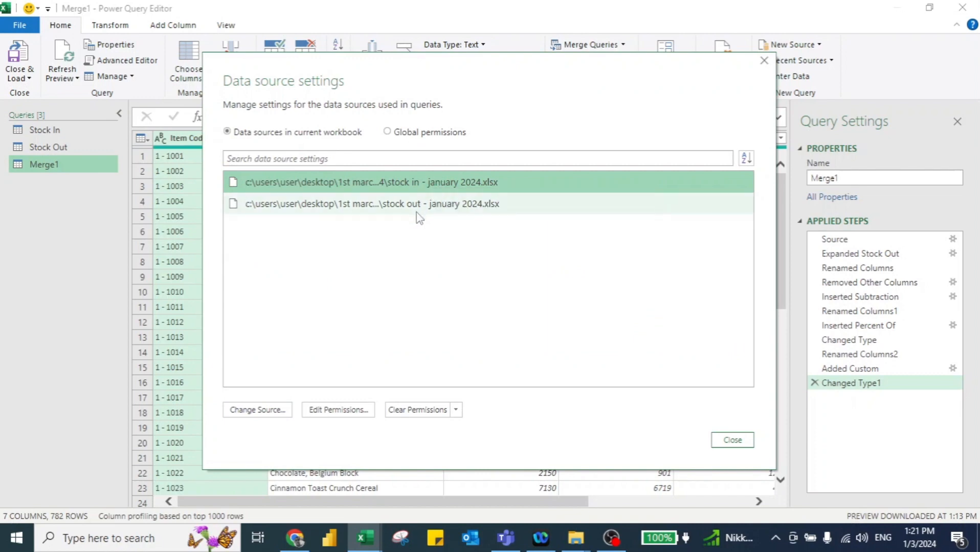
{"action": "left_click", "coordinate": [726, 440]}
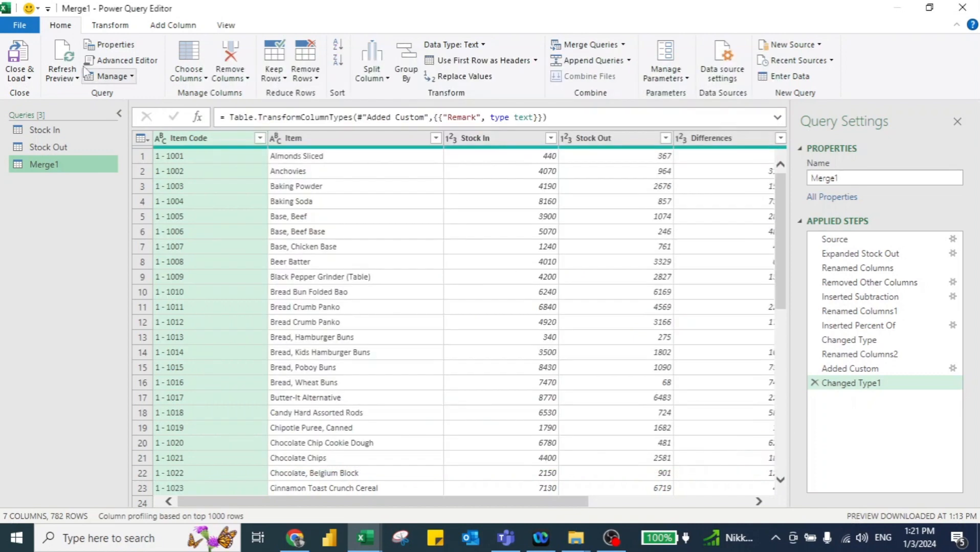
- Load the updated queries back to the workbook and refresh the Merge1 table with the January 2024 data
{"action": "left_click", "coordinate": [28, 53]}
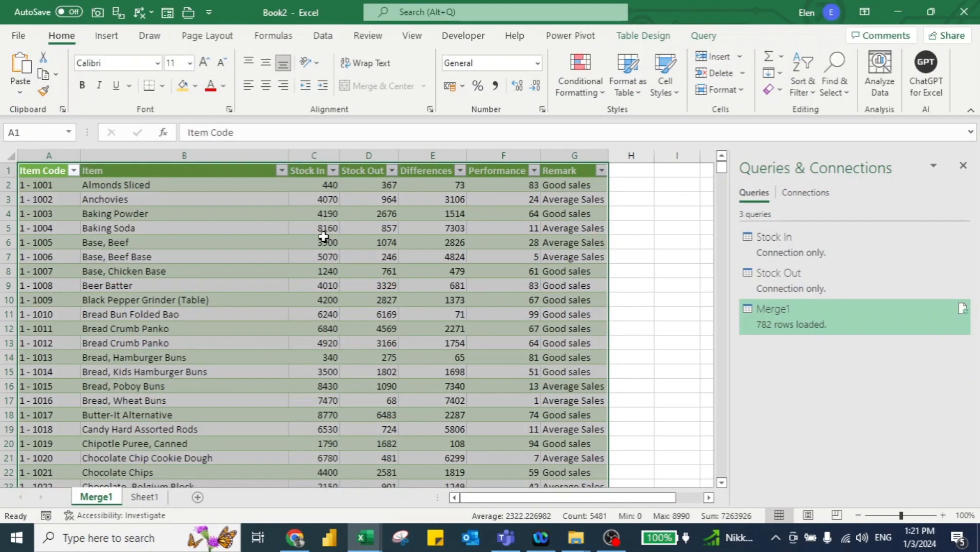
{"action": "left_click", "coordinate": [704, 36]}
{"action": "left_click", "coordinate": [135, 66]}
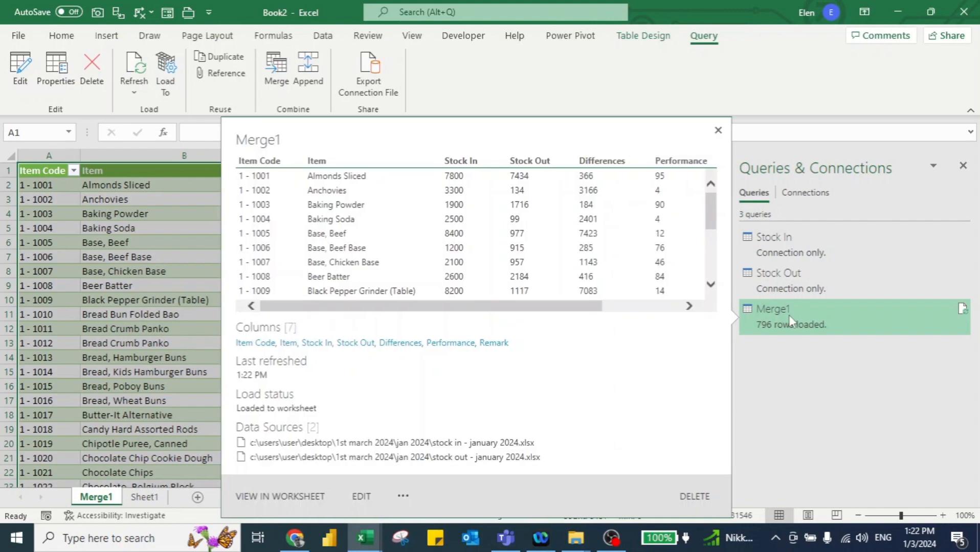
- Open the Merge1 query for editing again and show the data source settings of the current workbook
{"action": "right_click", "coordinate": [788, 316]}
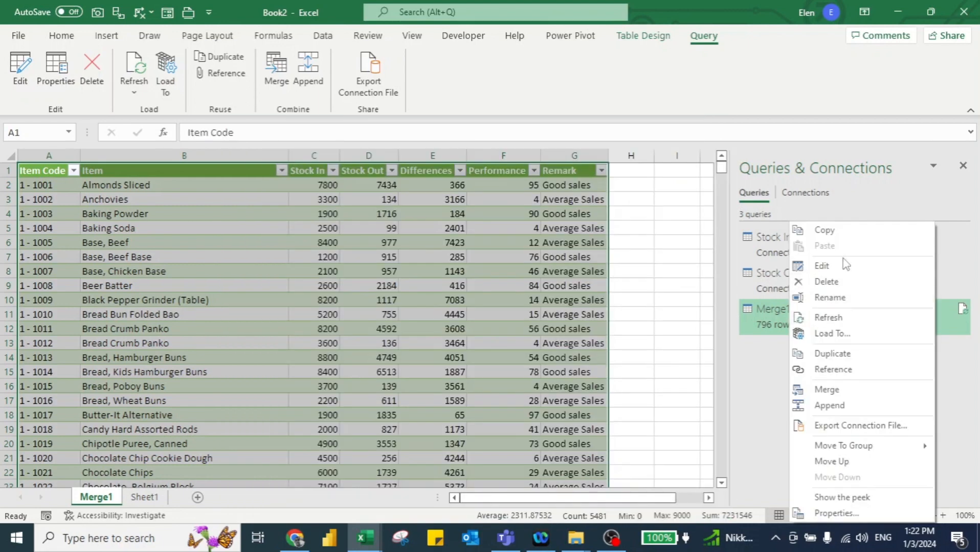
{"action": "left_click", "coordinate": [825, 270]}
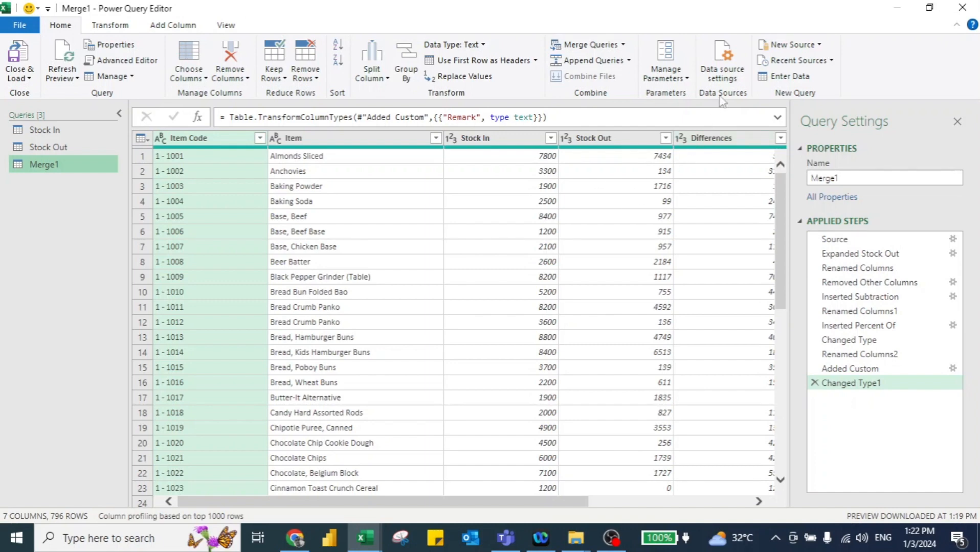
{"action": "left_click", "coordinate": [724, 68]}
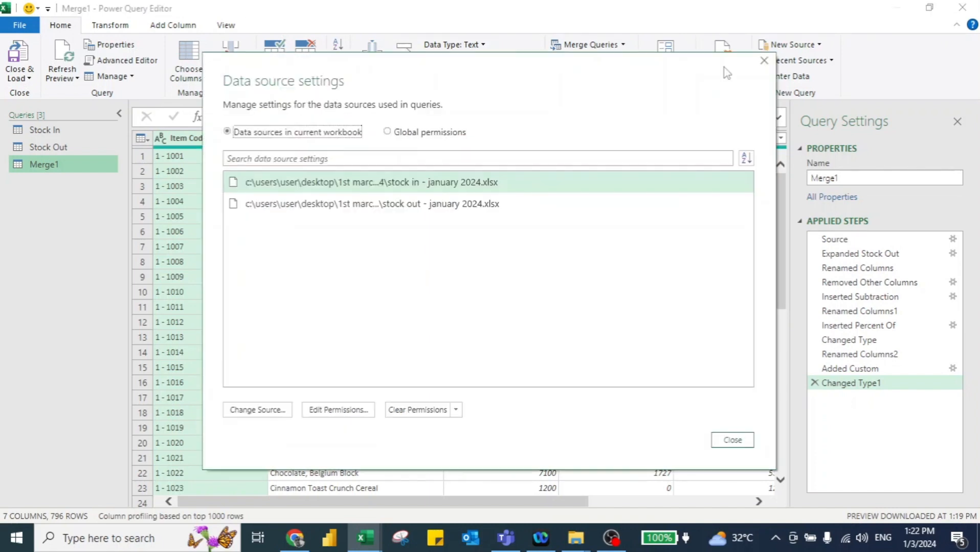
- Change the stock-in January 2024 data source to the file Stock in - February 2024 in the Feb 2024 folder
{"action": "left_click", "coordinate": [402, 185]}
{"action": "left_click", "coordinate": [271, 412]}
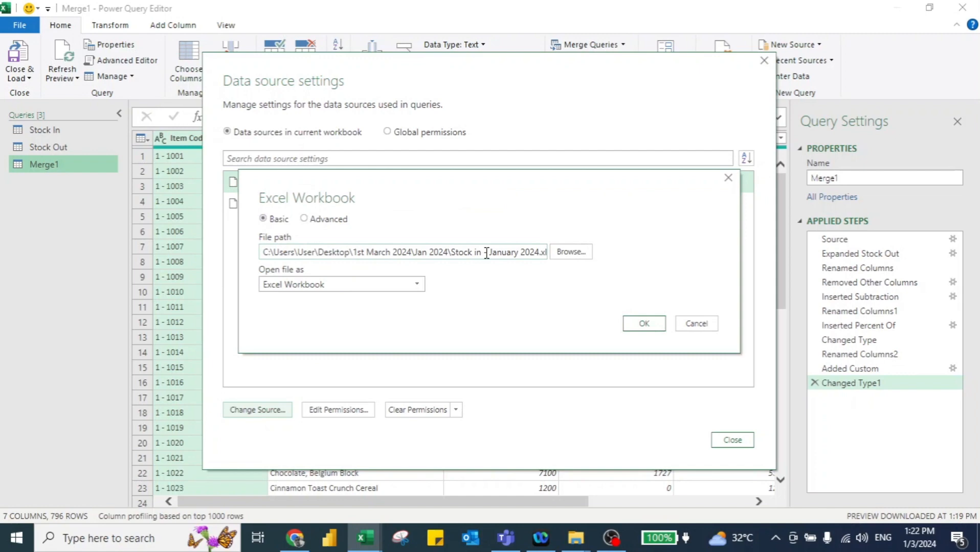
{"action": "left_click", "coordinate": [560, 253]}
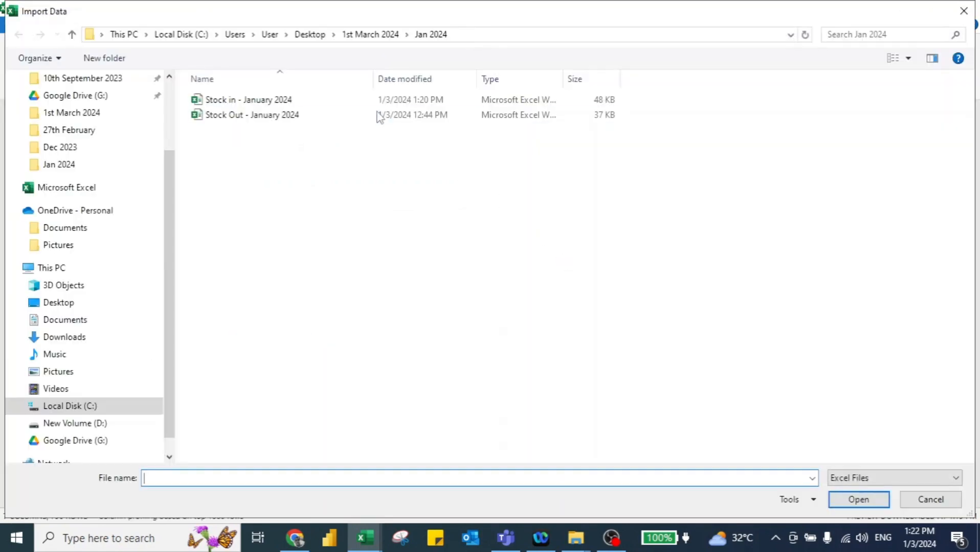
{"action": "left_click", "coordinate": [374, 35]}
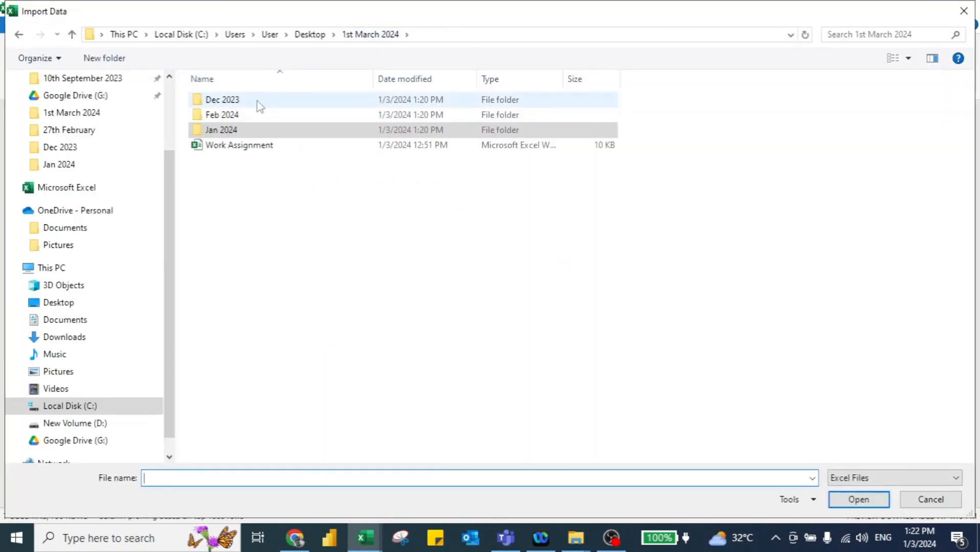
{"action": "double_click", "coordinate": [238, 116]}
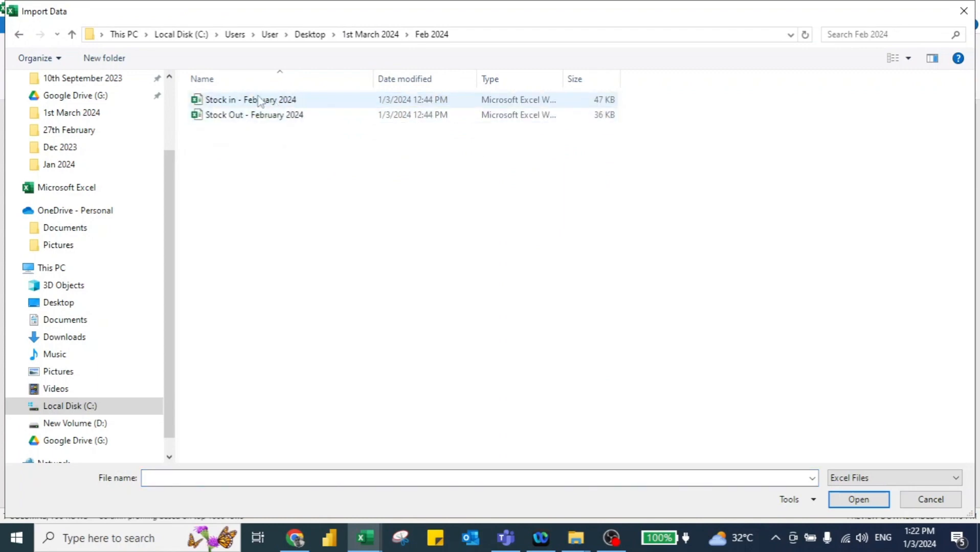
{"action": "left_click", "coordinate": [249, 102]}
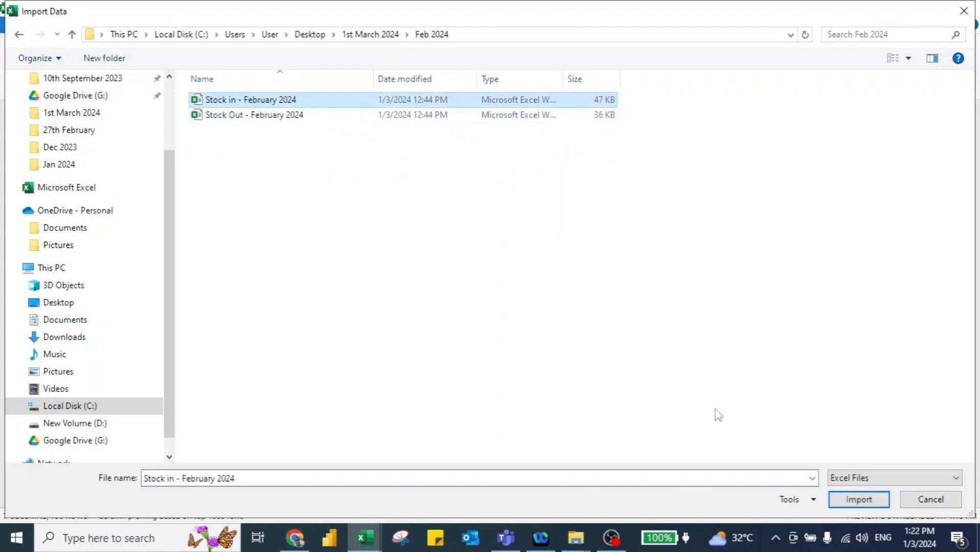
{"action": "left_click", "coordinate": [851, 499]}
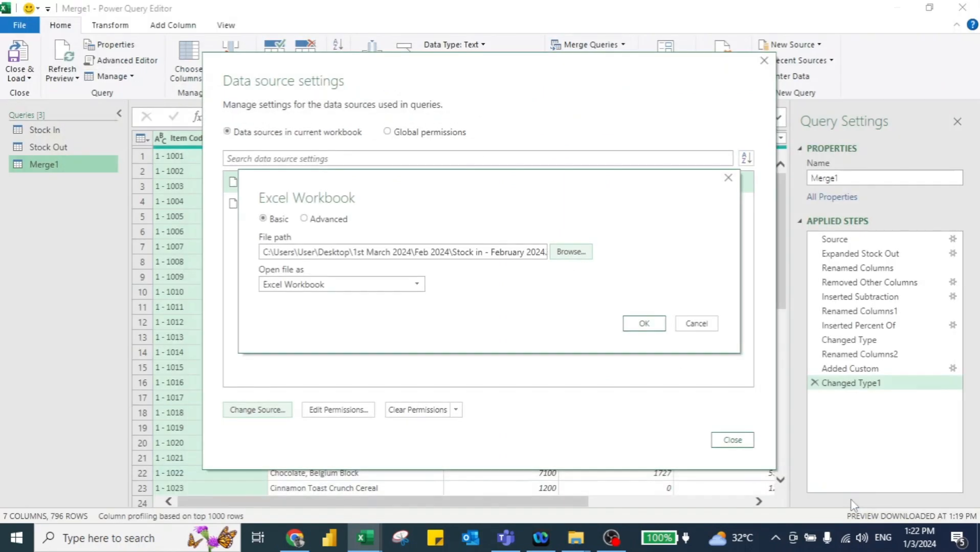
{"action": "left_click", "coordinate": [634, 324]}
- Change the stock-out January 2024 data source to the file Stock Out - February 2024 in the Feb 2024 folder
{"action": "left_click", "coordinate": [386, 186]}
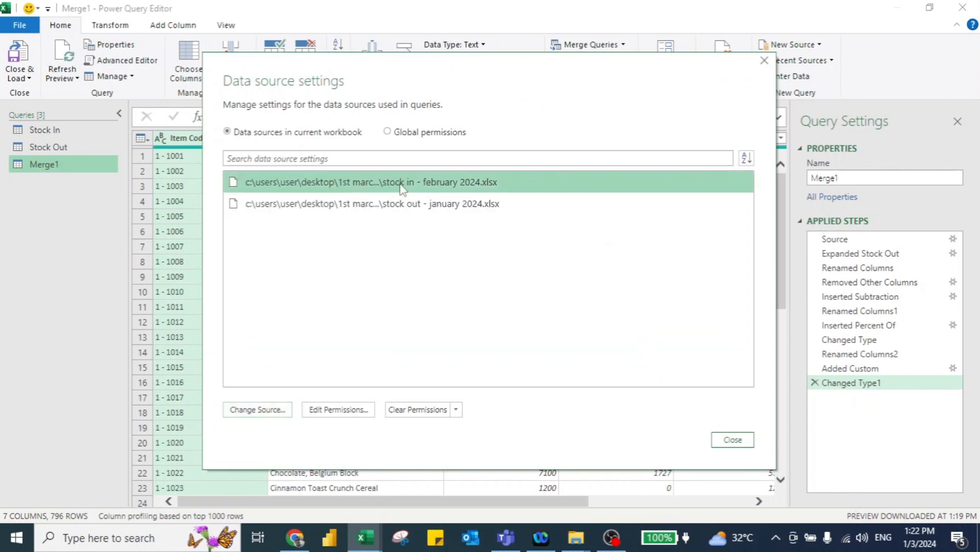
{"action": "left_click", "coordinate": [396, 200]}
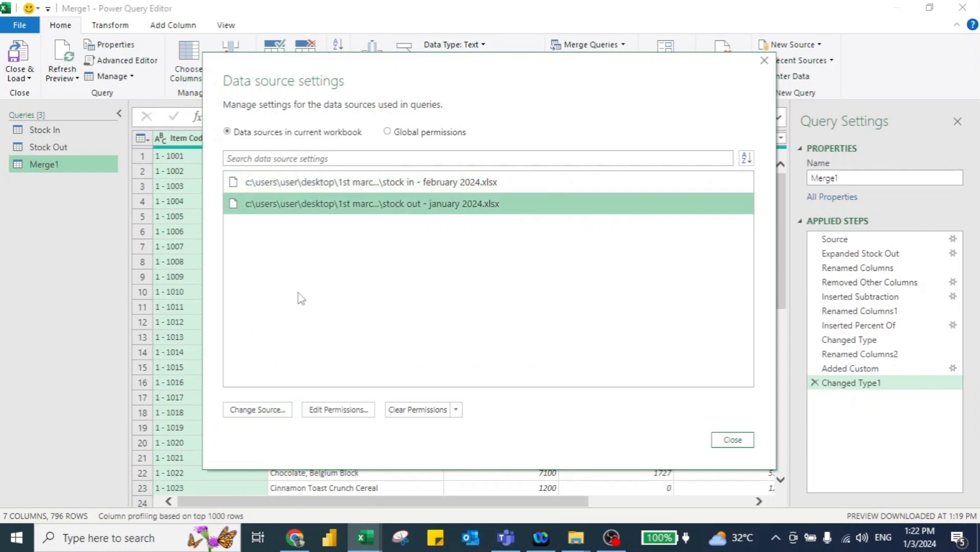
{"action": "left_click", "coordinate": [253, 413]}
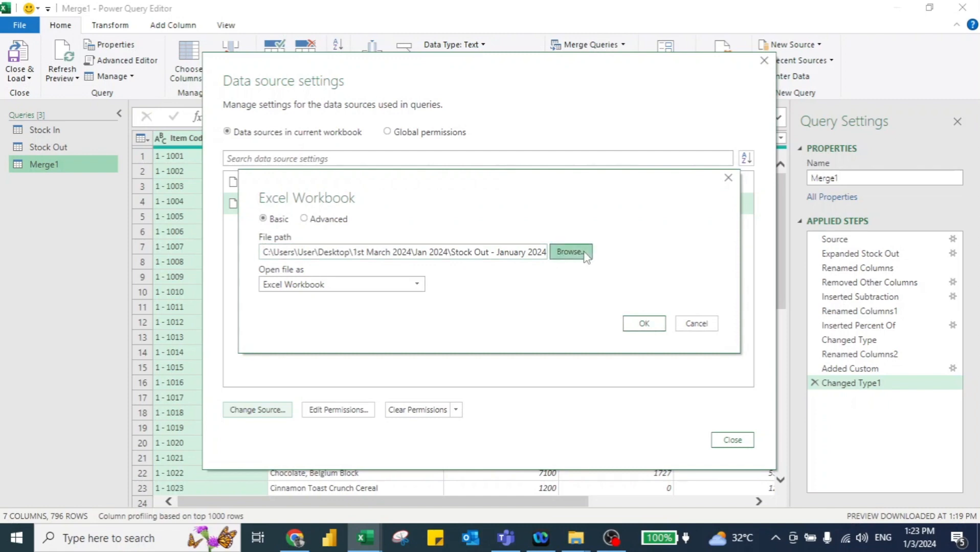
{"action": "left_click", "coordinate": [586, 255]}
{"action": "left_click", "coordinate": [271, 115]}
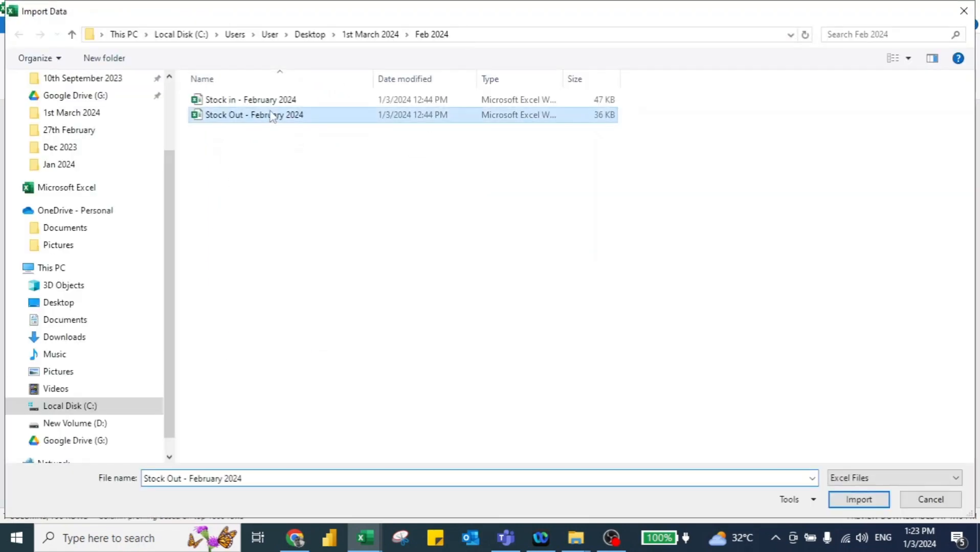
{"action": "left_click", "coordinate": [855, 501]}
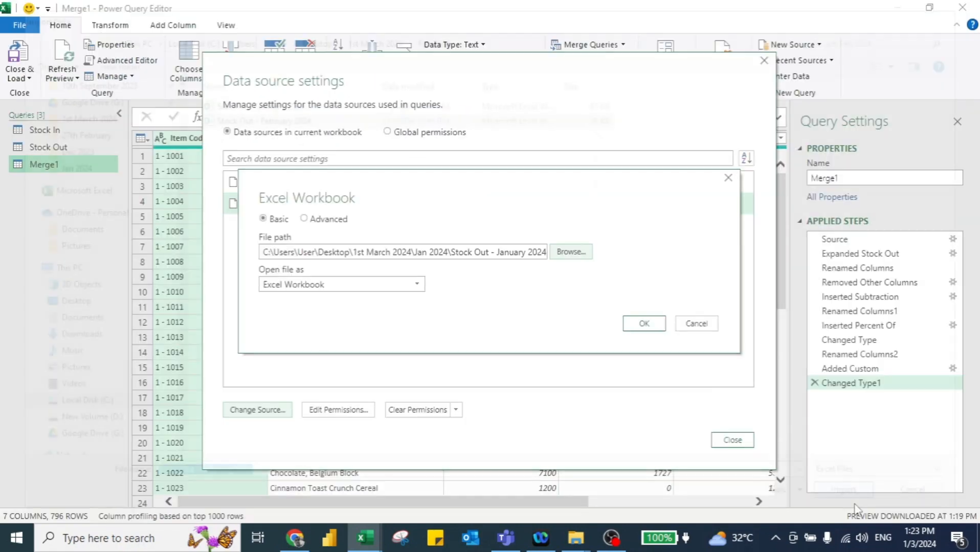
{"action": "left_click", "coordinate": [656, 329]}
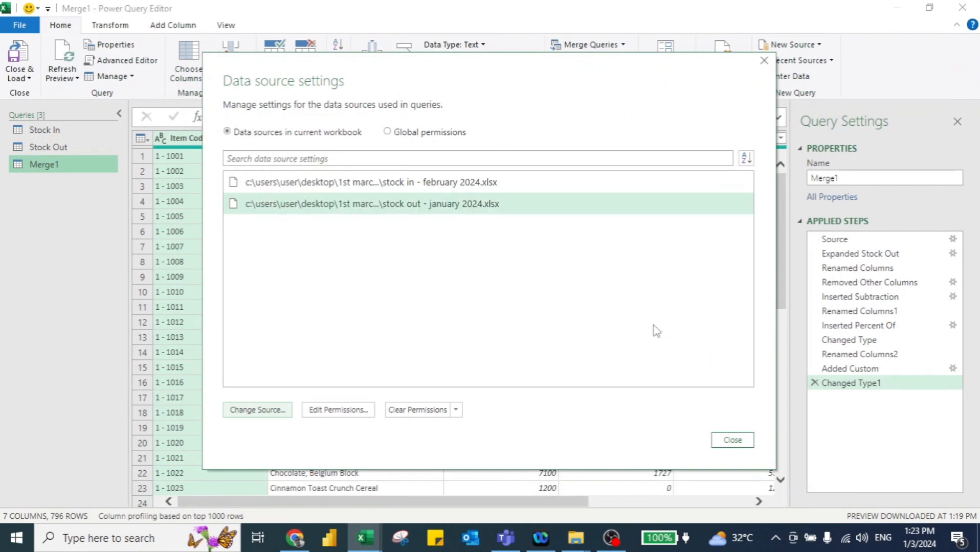
- Close the data source settings, load the queries back to the workbook and refresh the Merge1 table with the February 2024 data
{"action": "left_click", "coordinate": [733, 440]}
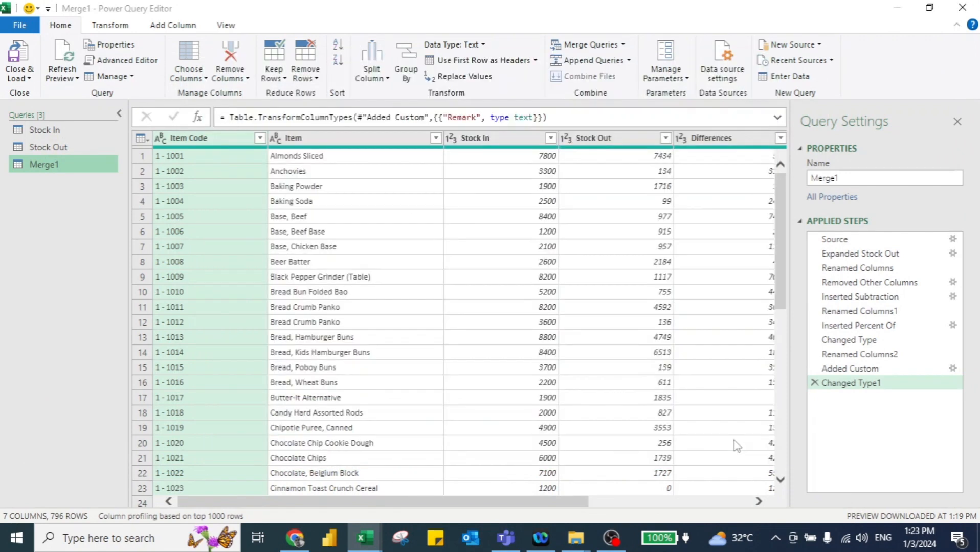
{"action": "left_click", "coordinate": [19, 51]}
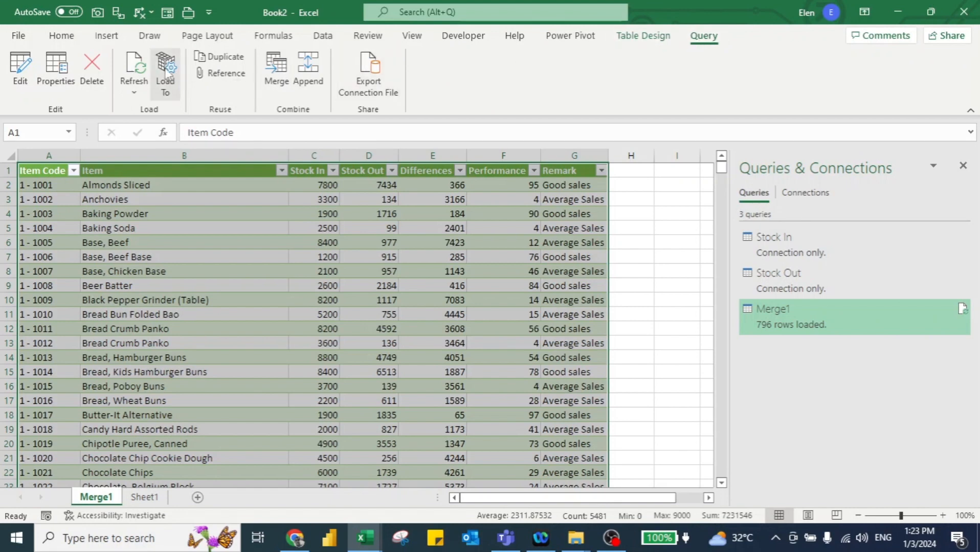
{"action": "left_click", "coordinate": [139, 69]}
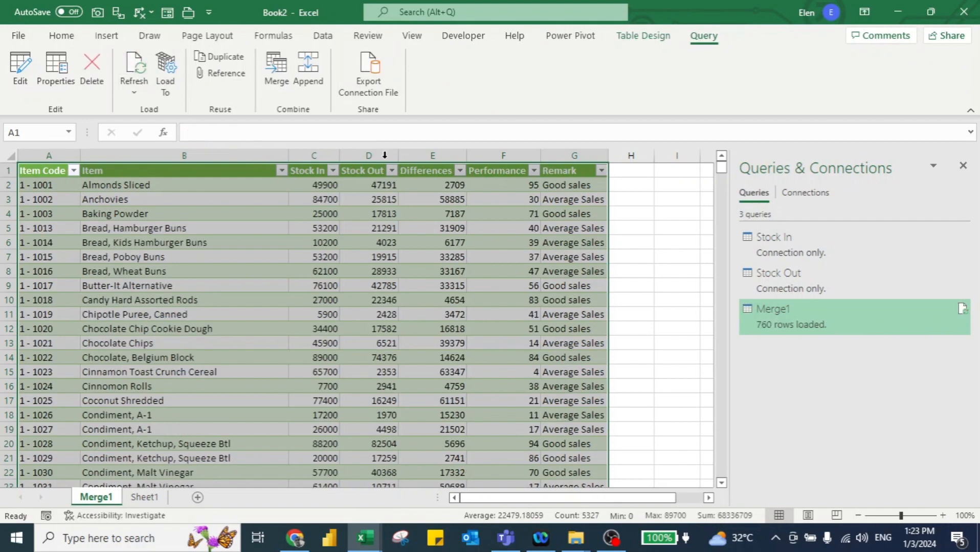